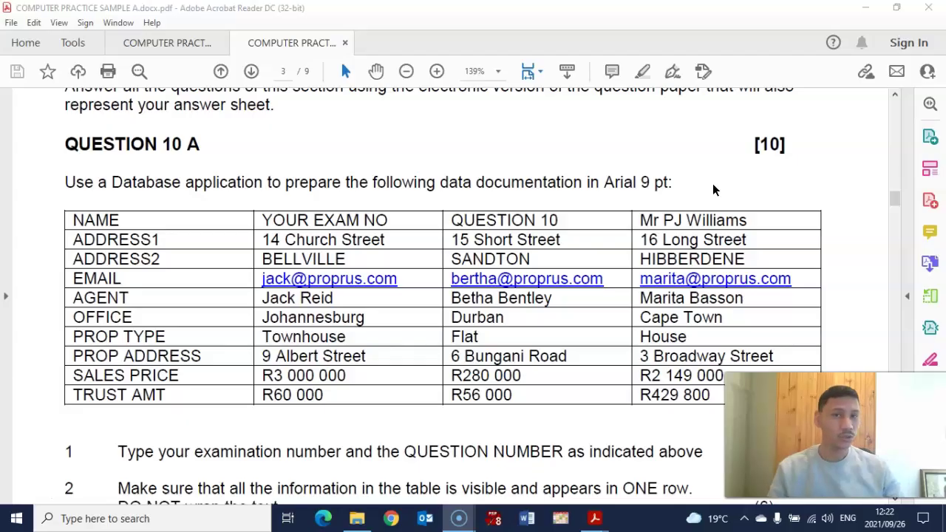
Highlight the 'Arial 9 pt' font requirement in the Question 10 A instruction line.
{"action": "scroll", "coordinate": [355, 252], "scroll_direction": "down", "scroll_amount": 9}
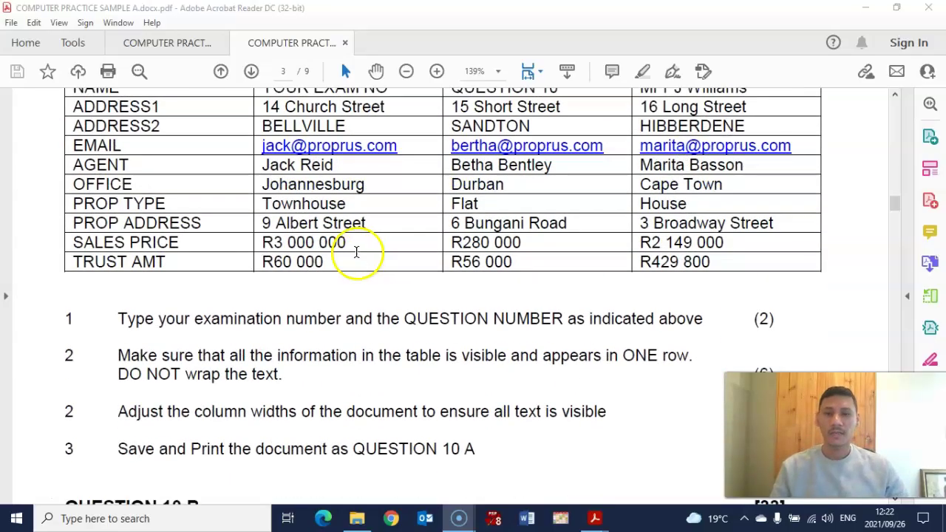
{"action": "scroll", "coordinate": [355, 244], "scroll_direction": "up", "scroll_amount": 7}
{"action": "scroll", "coordinate": [356, 241], "scroll_direction": "down", "scroll_amount": 13}
{"action": "scroll", "coordinate": [352, 235], "scroll_direction": "down", "scroll_amount": 8}
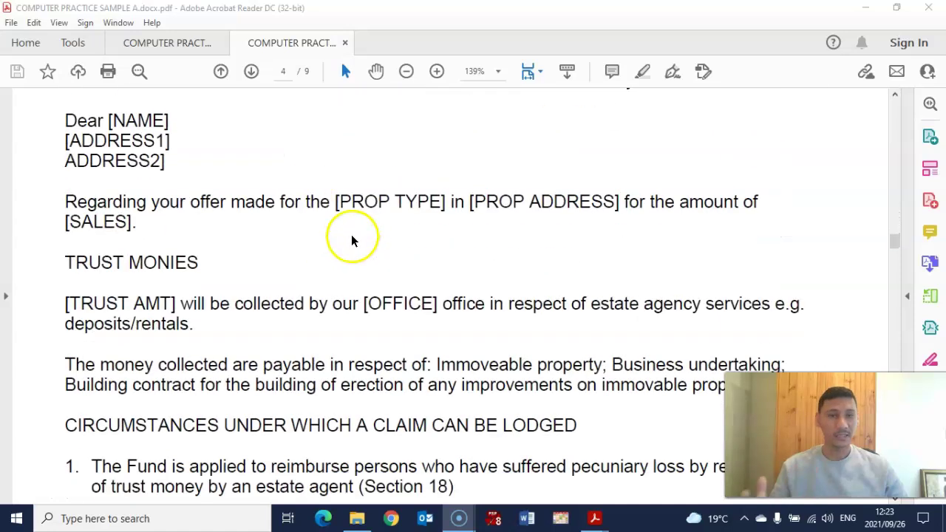
{"action": "scroll", "coordinate": [354, 237], "scroll_direction": "up", "scroll_amount": 2}
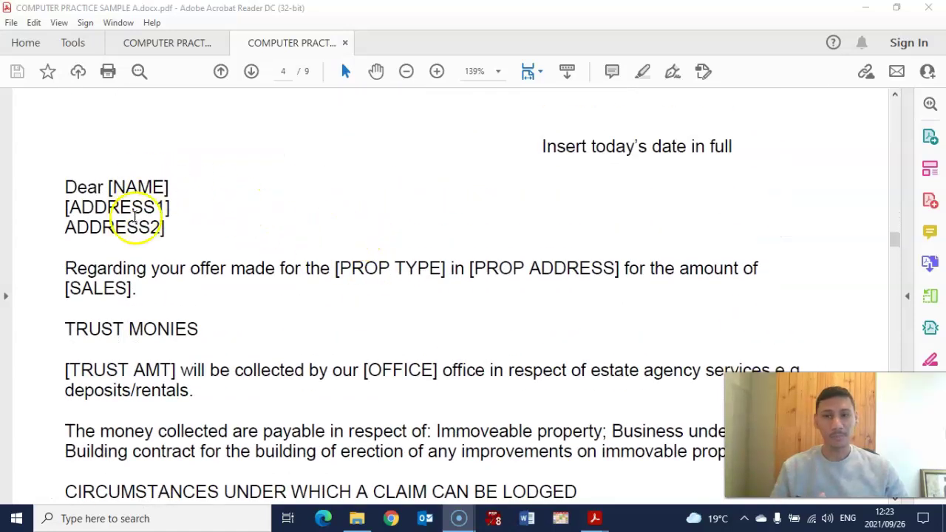
{"action": "scroll", "coordinate": [137, 218], "scroll_direction": "down", "scroll_amount": 18}
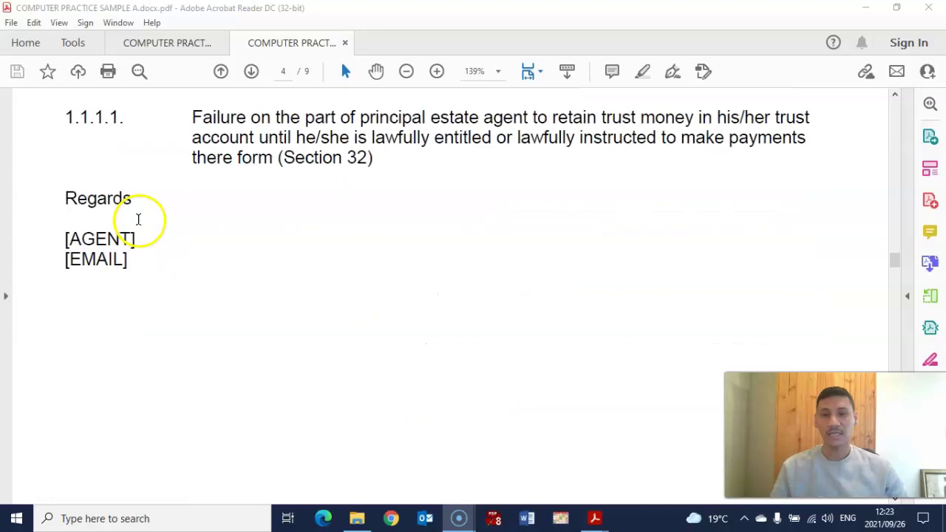
{"action": "scroll", "coordinate": [138, 218], "scroll_direction": "down", "scroll_amount": 15}
{"action": "scroll", "coordinate": [138, 219], "scroll_direction": "up", "scroll_amount": 4}
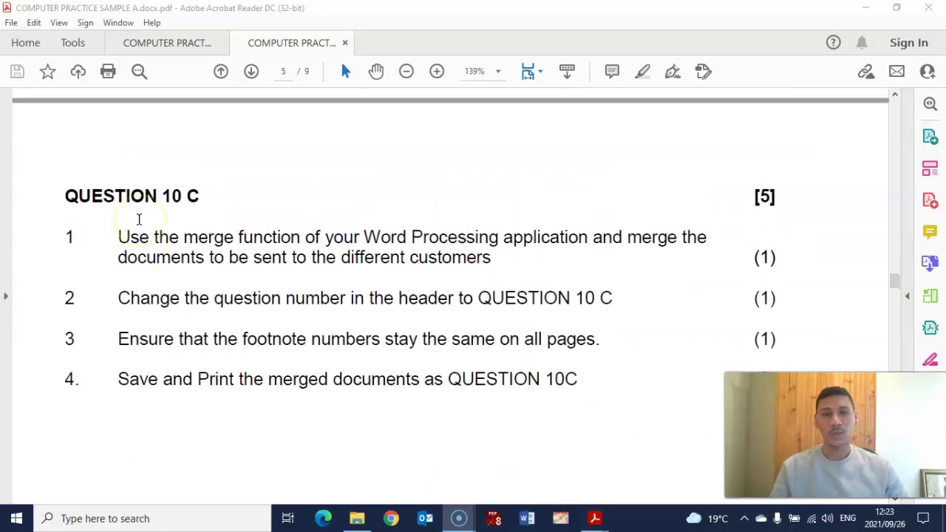
{"action": "scroll", "coordinate": [133, 198], "scroll_direction": "up", "scroll_amount": 5}
{"action": "scroll", "coordinate": [133, 196], "scroll_direction": "up", "scroll_amount": 20}
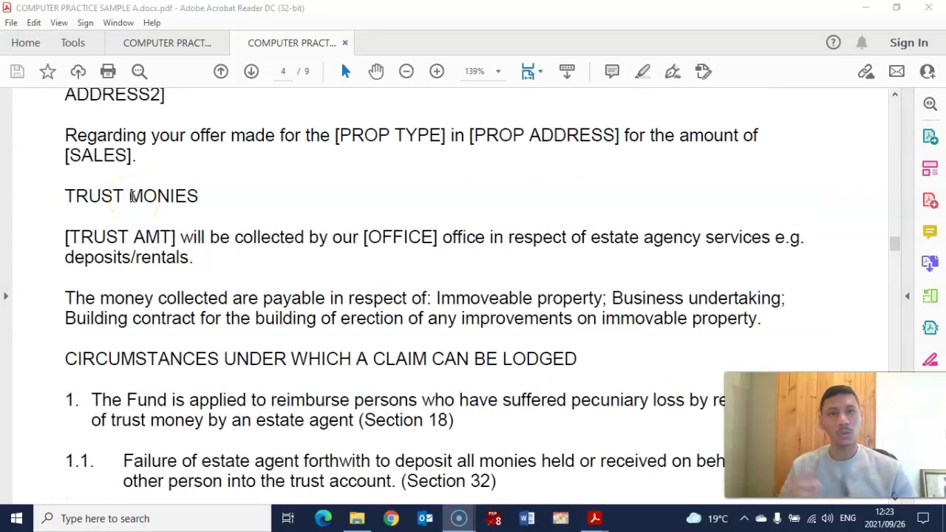
{"action": "scroll", "coordinate": [133, 197], "scroll_direction": "up", "scroll_amount": 15}
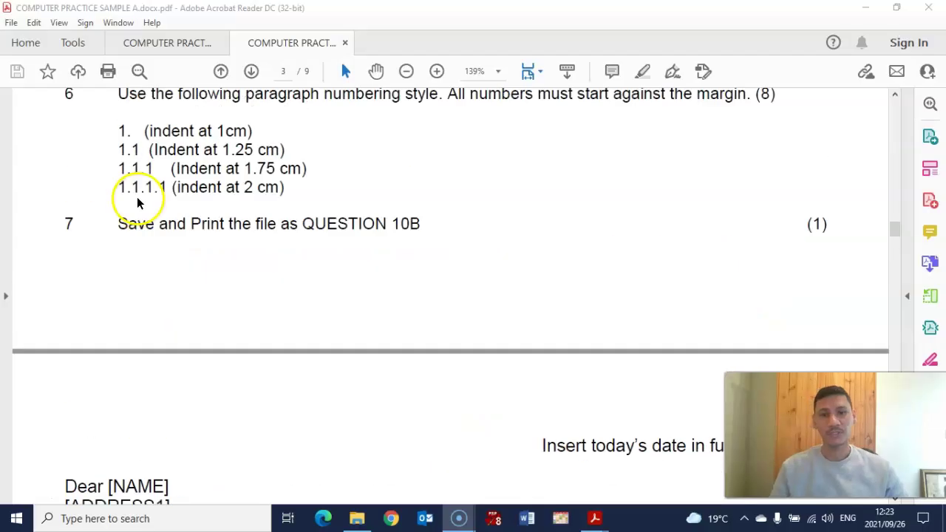
{"action": "scroll", "coordinate": [154, 207], "scroll_direction": "up", "scroll_amount": 10}
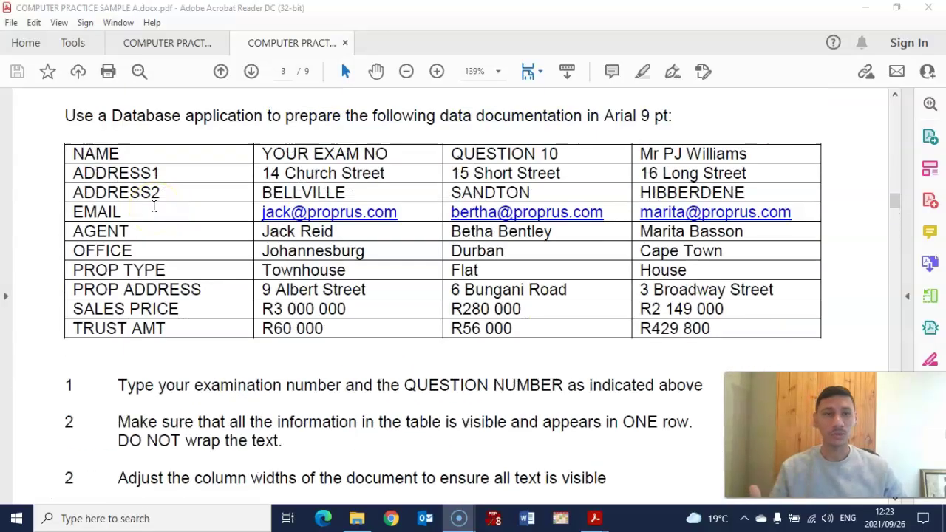
{"action": "scroll", "coordinate": [154, 205], "scroll_direction": "down", "scroll_amount": 6}
{"action": "scroll", "coordinate": [153, 207], "scroll_direction": "down", "scroll_amount": 15}
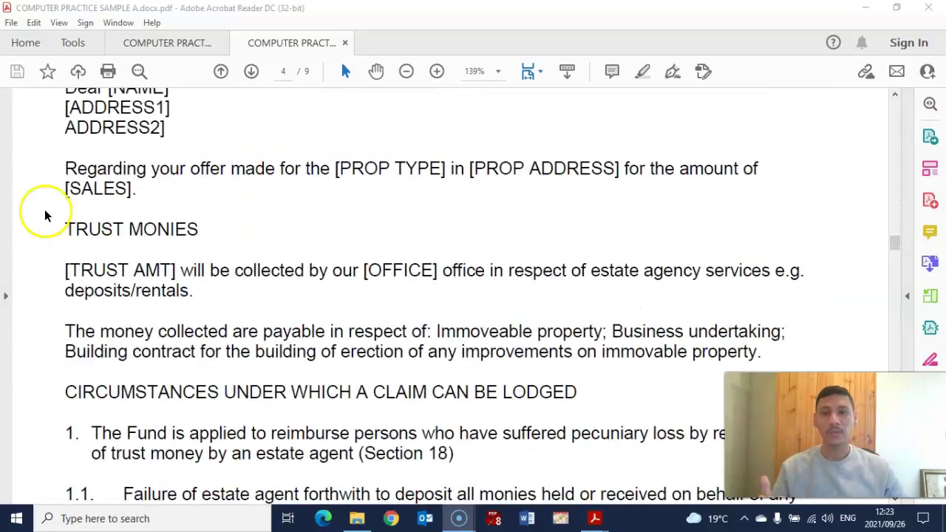
{"action": "scroll", "coordinate": [179, 162], "scroll_direction": "down", "scroll_amount": 3}
{"action": "scroll", "coordinate": [186, 165], "scroll_direction": "up", "scroll_amount": 4}
{"action": "scroll", "coordinate": [187, 173], "scroll_direction": "up", "scroll_amount": 3}
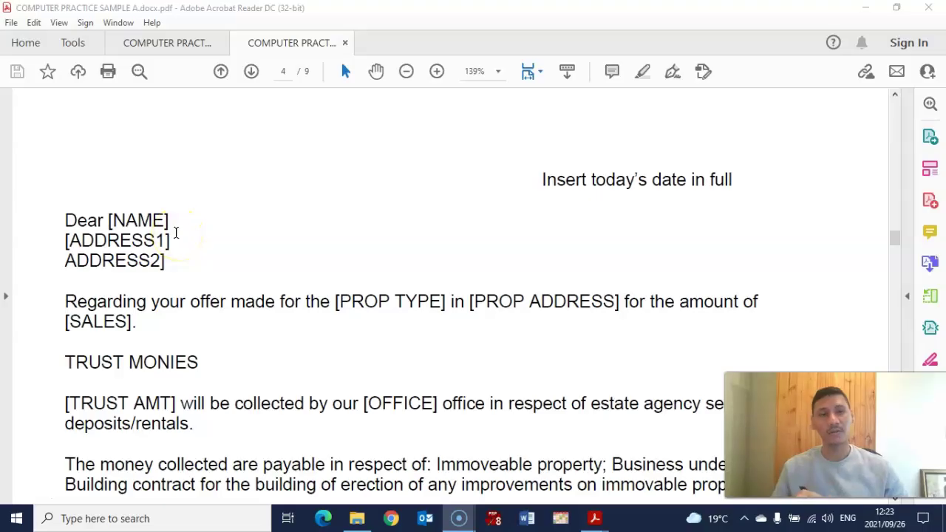
{"action": "scroll", "coordinate": [196, 246], "scroll_direction": "down", "scroll_amount": 20}
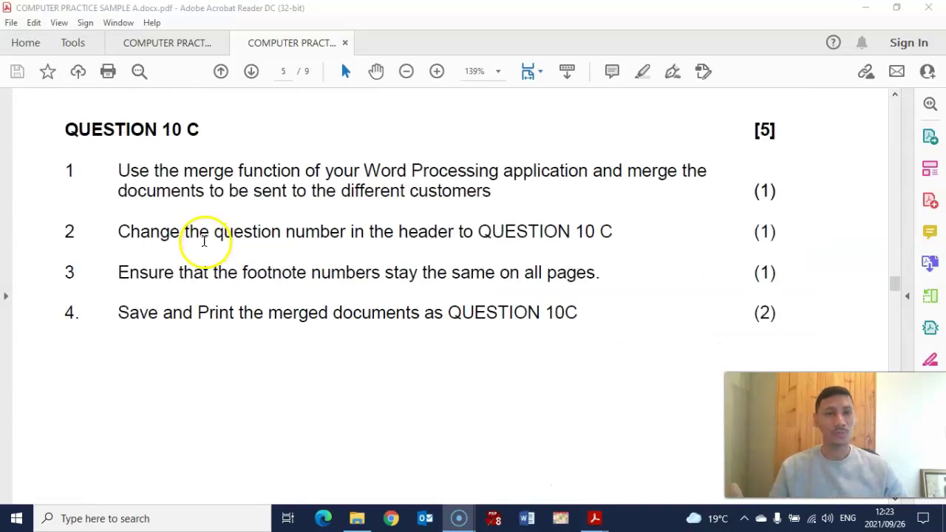
{"action": "scroll", "coordinate": [200, 238], "scroll_direction": "up", "scroll_amount": 10}
{"action": "scroll", "coordinate": [195, 238], "scroll_direction": "up", "scroll_amount": 15}
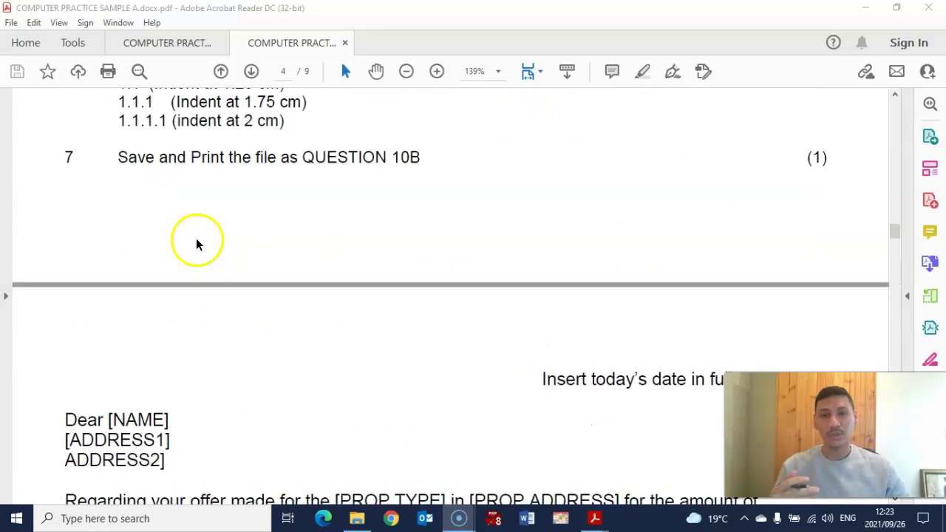
{"action": "scroll", "coordinate": [196, 240], "scroll_direction": "up", "scroll_amount": 3}
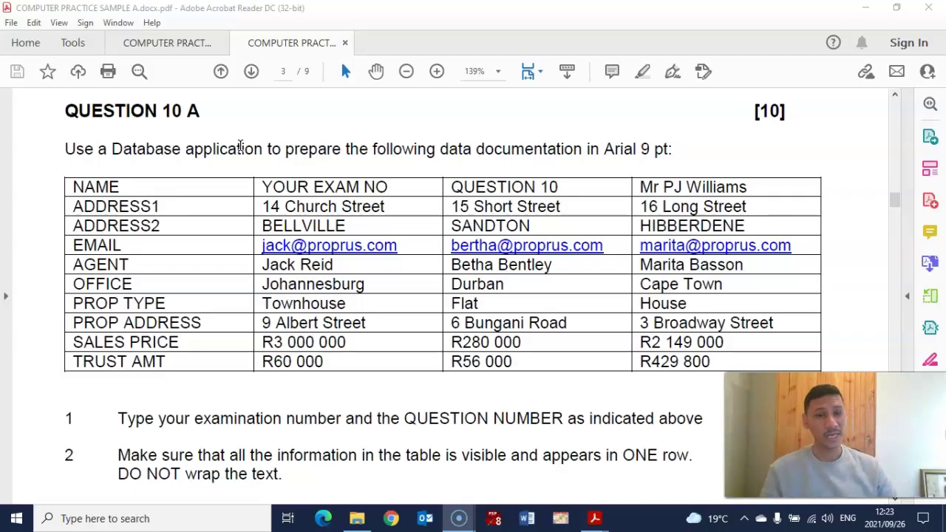
{"action": "left_click_drag", "start_coordinate": [605, 148], "coordinate": [665, 151]}
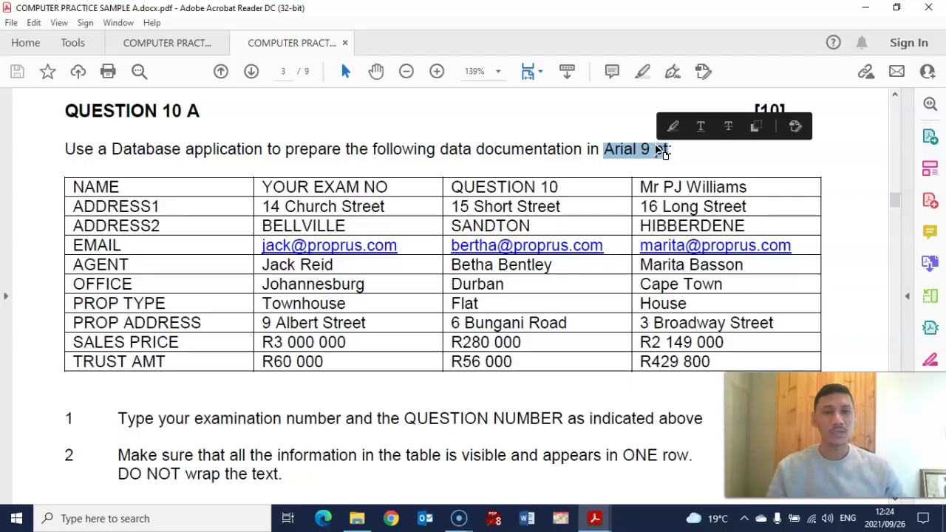
{"action": "left_click_drag", "start_coordinate": [604, 148], "coordinate": [665, 156]}
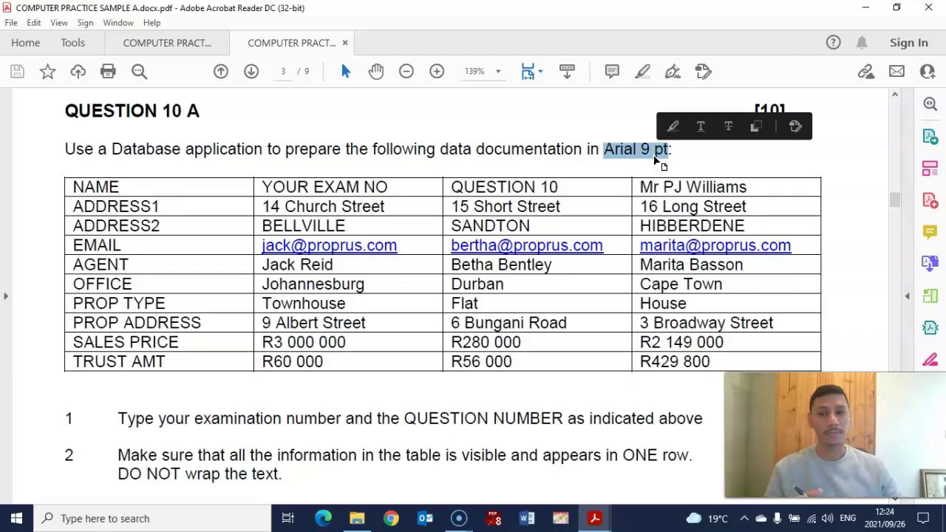
Highlight the YOUR EXAM NO heading and part of the QUESTION 10 heading in the header row.
{"action": "scroll", "coordinate": [401, 232], "scroll_direction": "down", "scroll_amount": 5}
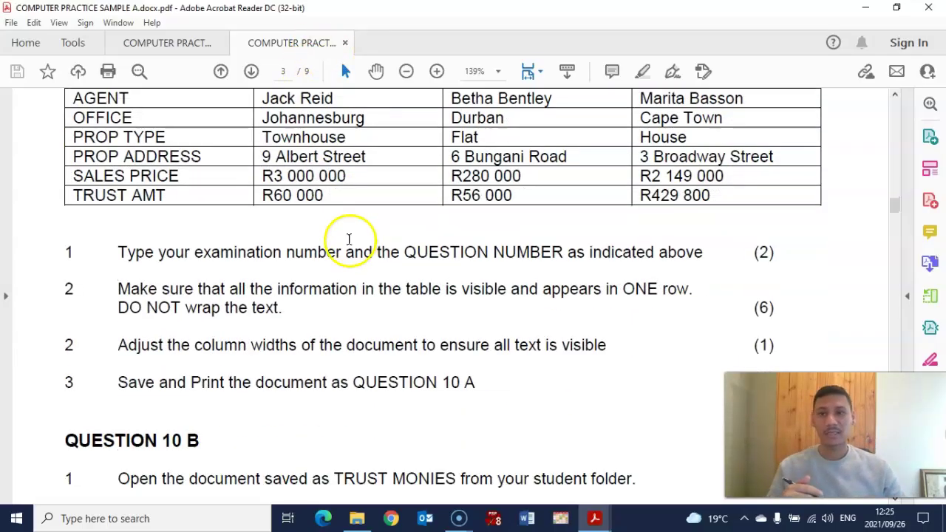
{"action": "scroll", "coordinate": [349, 238], "scroll_direction": "down", "scroll_amount": 1}
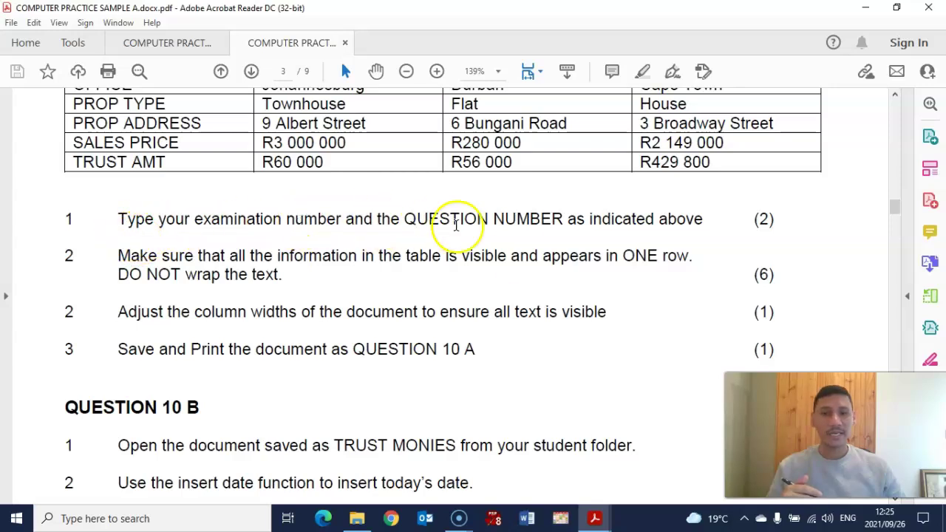
{"action": "scroll", "coordinate": [569, 249], "scroll_direction": "up", "scroll_amount": 5}
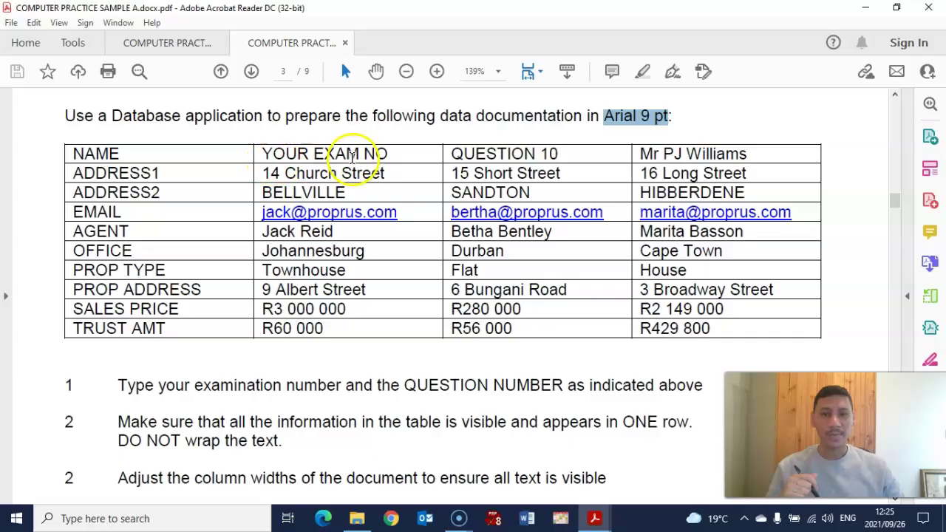
{"action": "left_click_drag", "start_coordinate": [265, 152], "coordinate": [559, 157]}
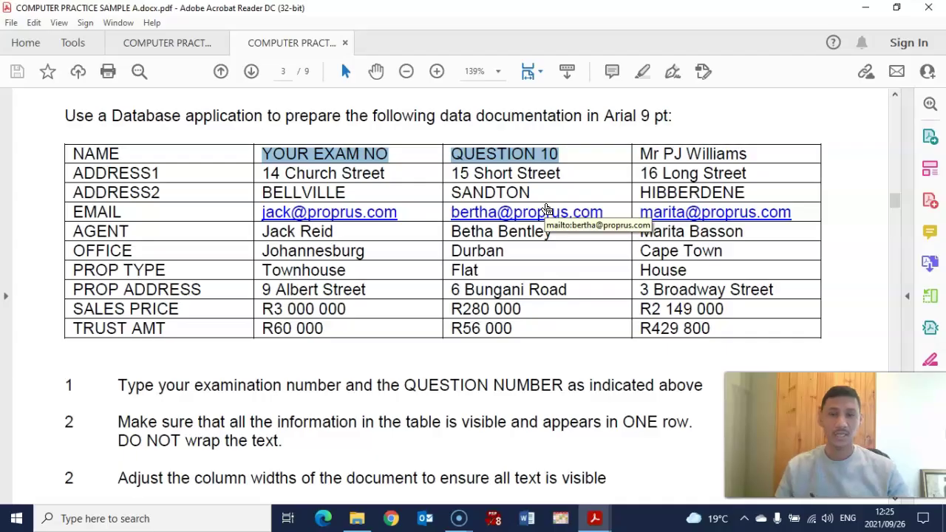
{"action": "left_click", "coordinate": [327, 156]}
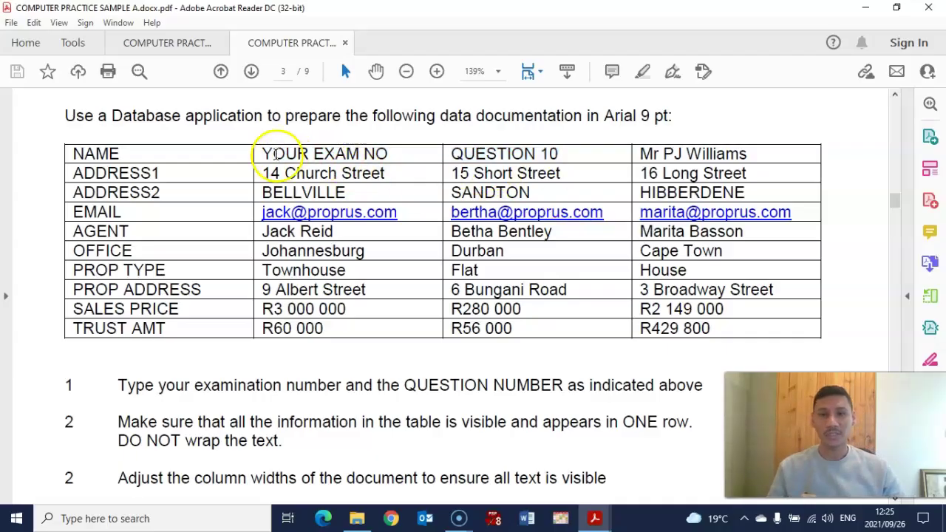
{"action": "left_click_drag", "start_coordinate": [264, 153], "coordinate": [377, 139]}
{"action": "left_click_drag", "start_coordinate": [485, 153], "coordinate": [535, 156]}
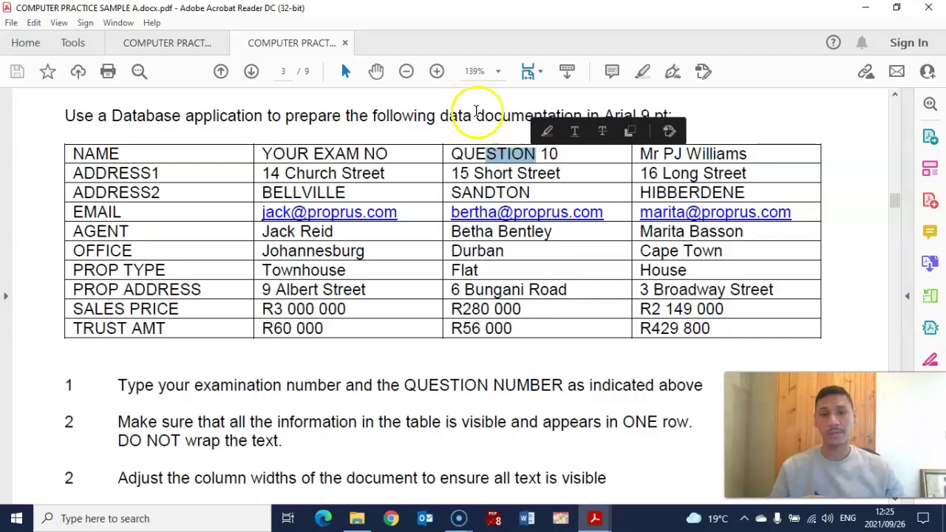
{"action": "scroll", "coordinate": [431, 188], "scroll_direction": "down", "scroll_amount": 3}
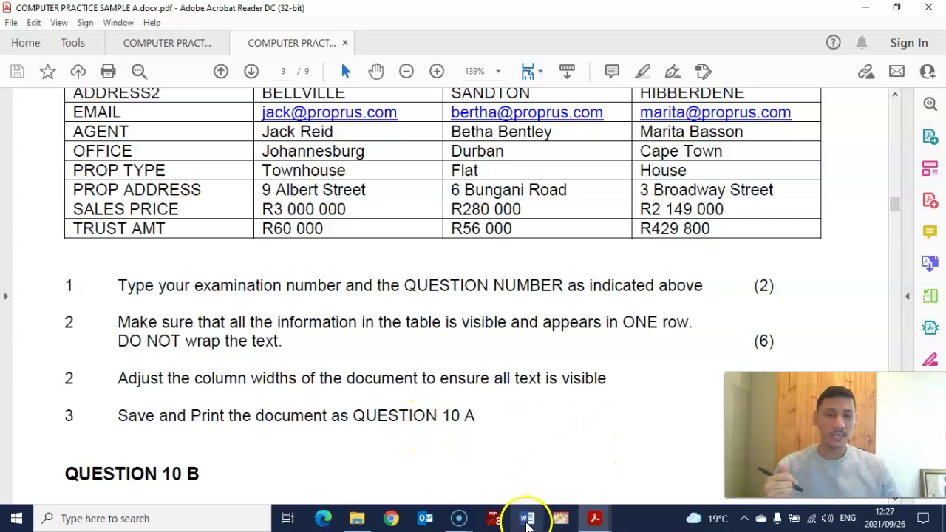
Launch Word 2016 from Windows search with 'word' and start a blank document.
{"action": "left_click", "coordinate": [102, 519]}
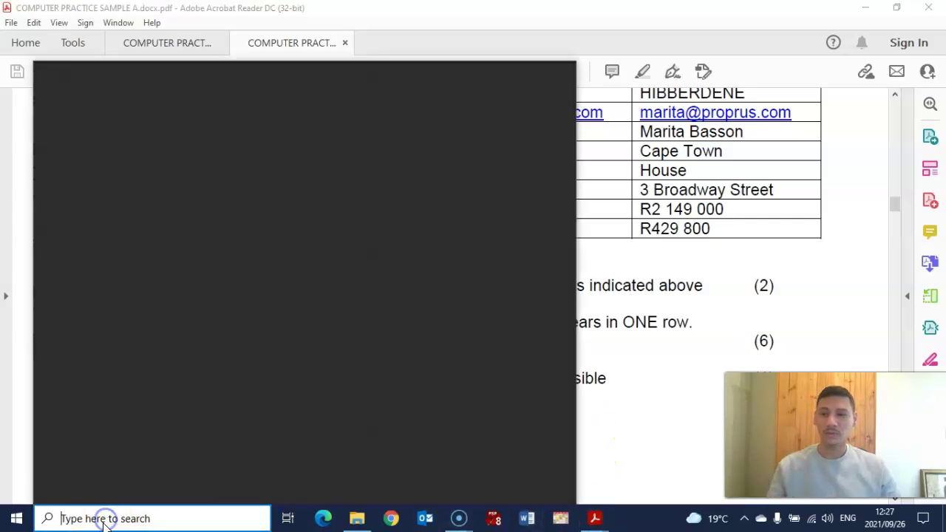
{"action": "type", "text": "wo"}
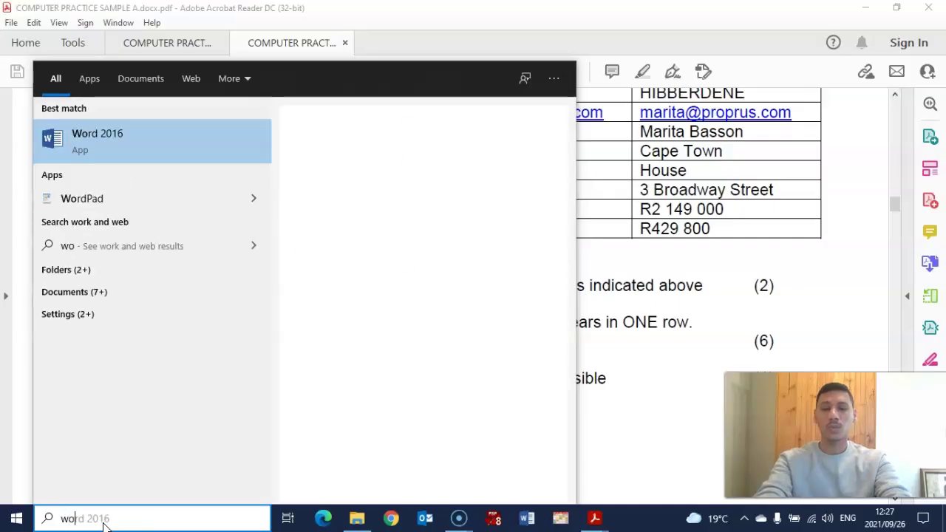
{"action": "type", "text": "r"}
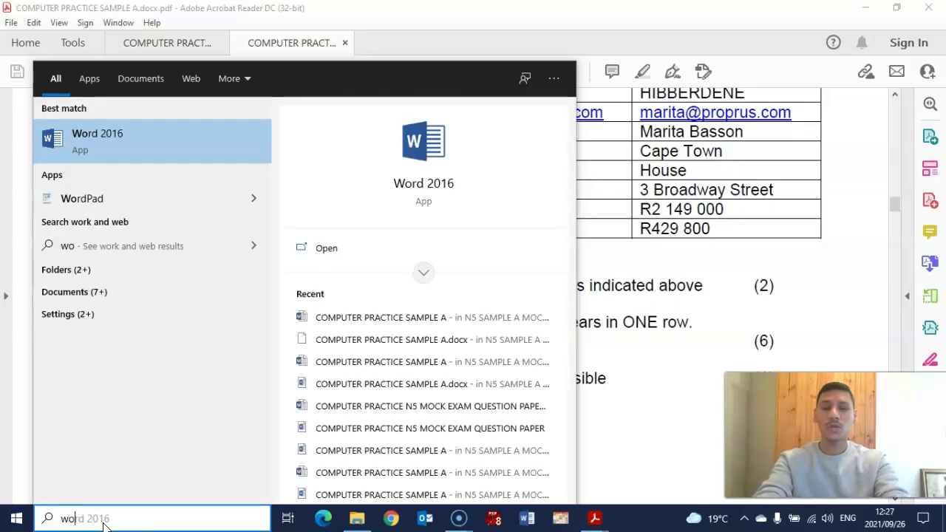
{"action": "type", "text": "d"}
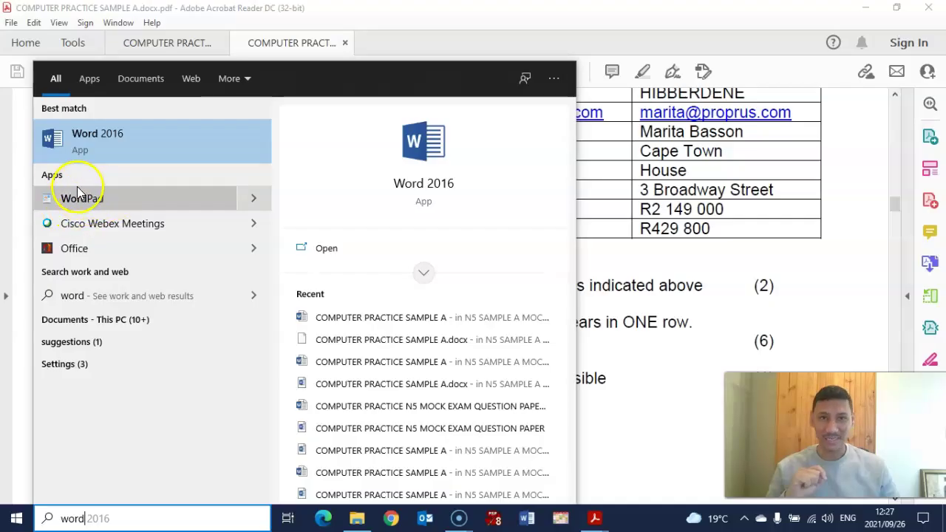
{"action": "left_click", "coordinate": [105, 142]}
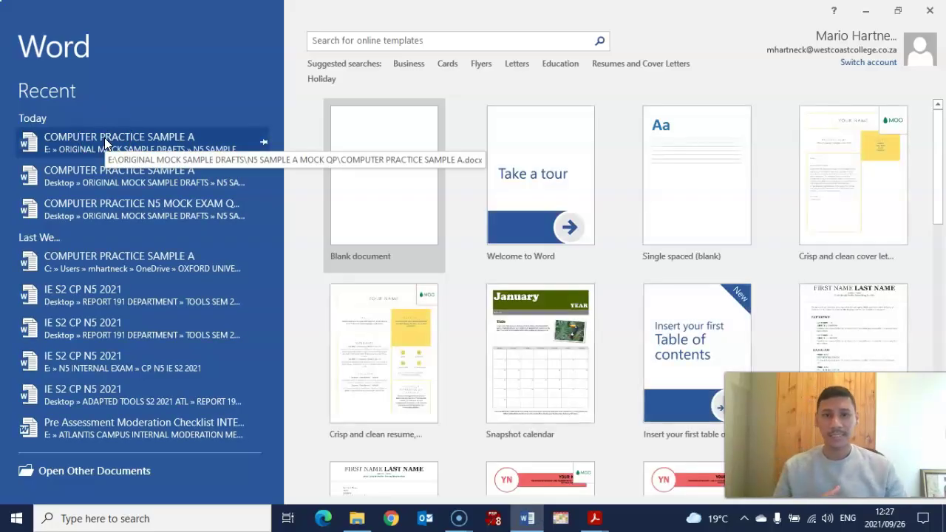
{"action": "left_click", "coordinate": [367, 180]}
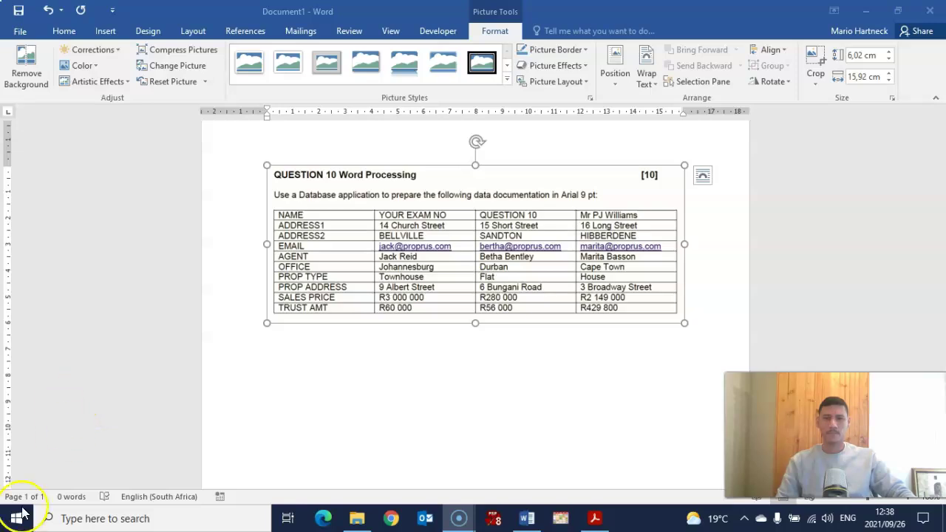
Look through Word's Home, Insert, Design and Layout ribbons, settling on the Mailings tools.
{"action": "left_click", "coordinate": [396, 144]}
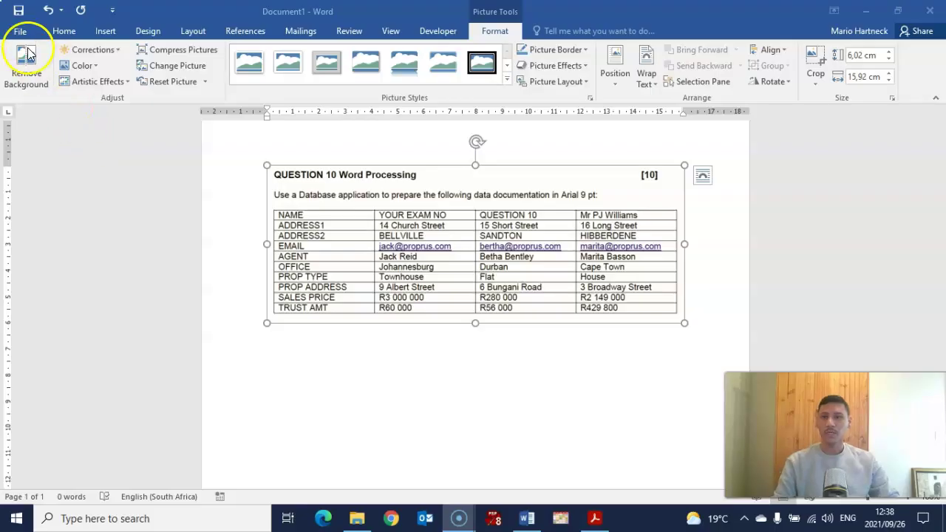
{"action": "left_click", "coordinate": [63, 31]}
{"action": "left_click", "coordinate": [105, 31]}
{"action": "left_click", "coordinate": [147, 31]}
{"action": "left_click", "coordinate": [194, 31]}
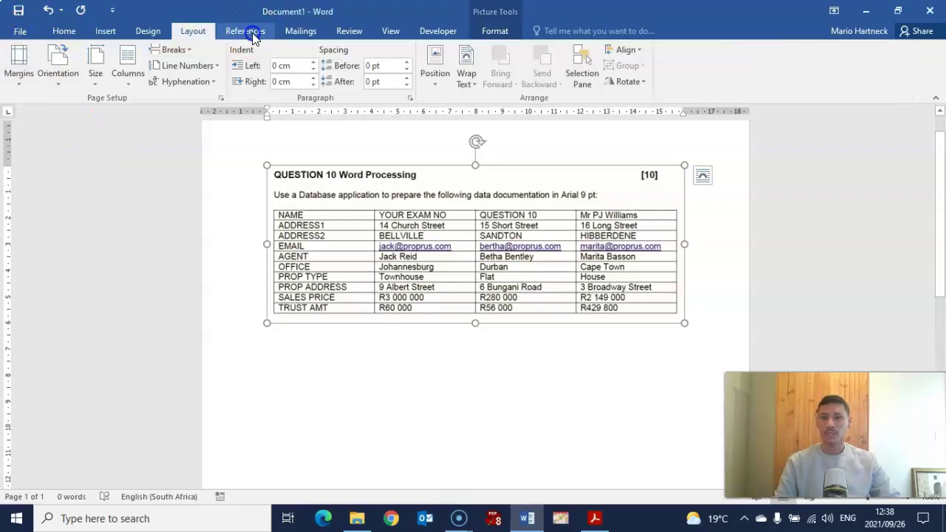
{"action": "left_click", "coordinate": [245, 31]}
{"action": "left_click", "coordinate": [300, 31]}
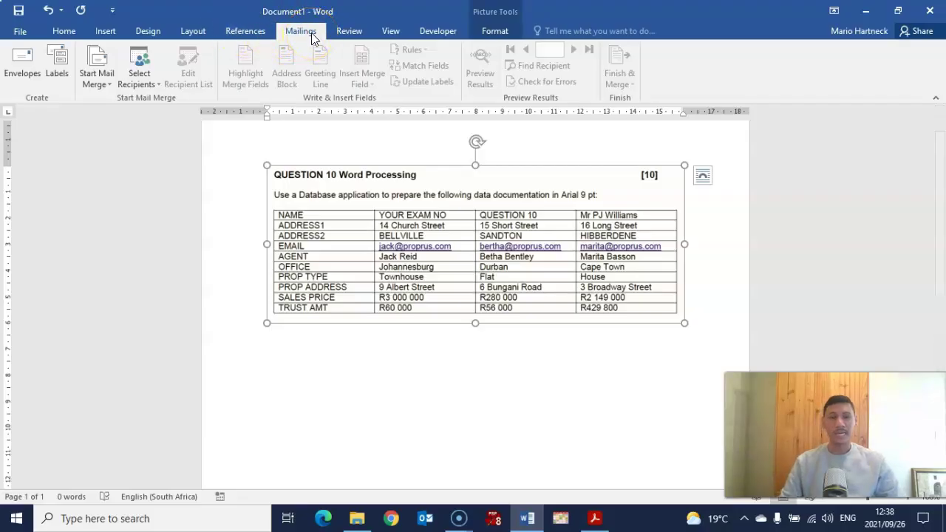
{"action": "left_click", "coordinate": [289, 33]}
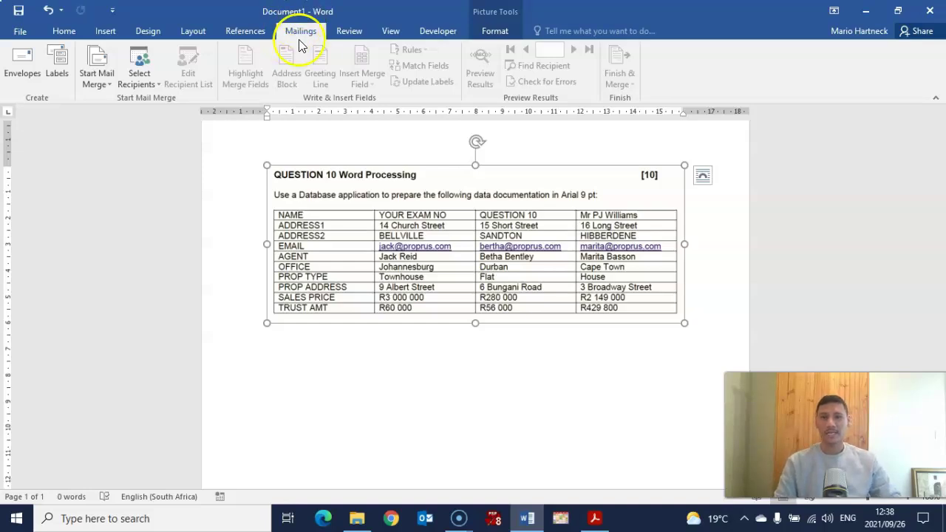
{"action": "left_click", "coordinate": [287, 32]}
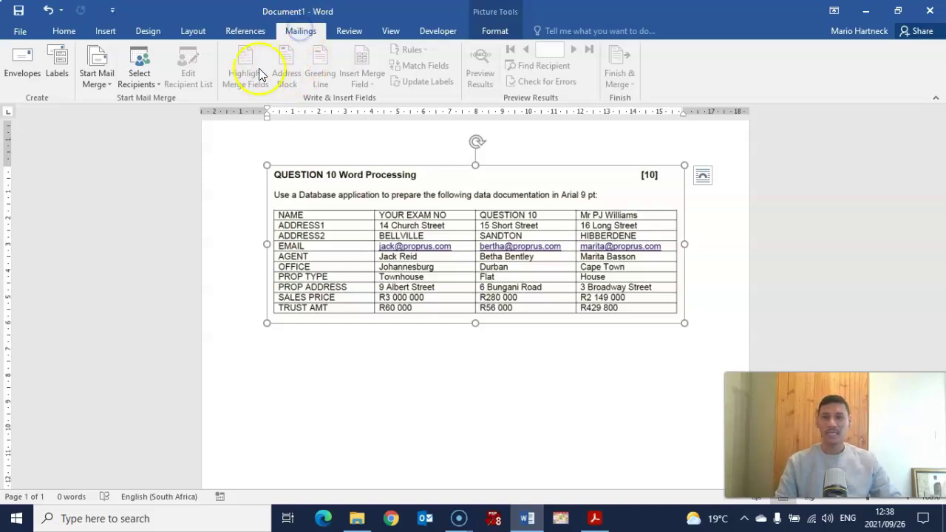
{"action": "left_click", "coordinate": [372, 62]}
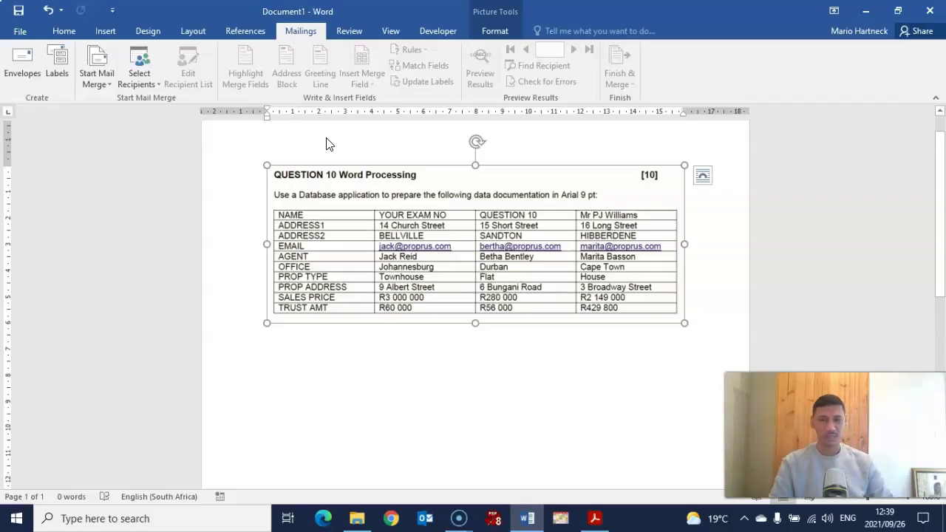
{"action": "left_click", "coordinate": [16, 77]}
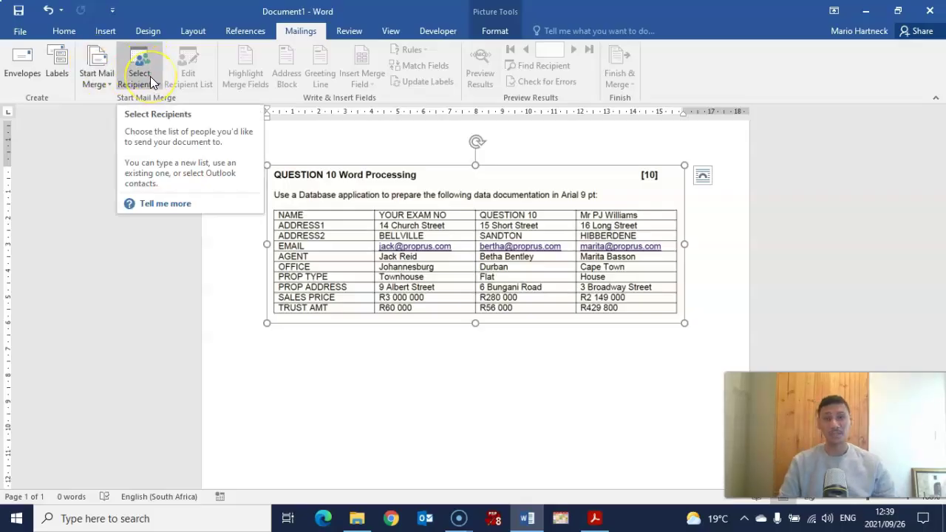
Review the Start Mail Merge document types and Select Recipients list choices, then switch to the PDF.
{"action": "left_click", "coordinate": [96, 80]}
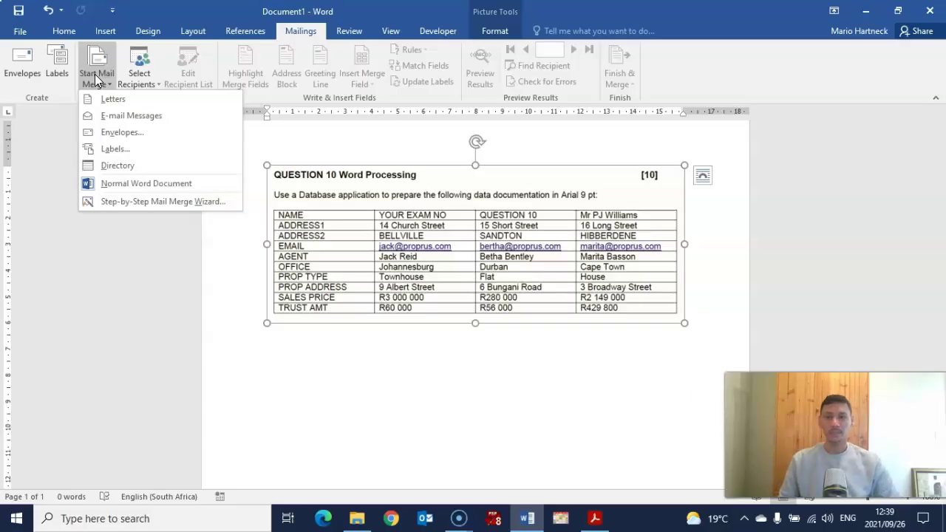
{"action": "left_click", "coordinate": [140, 74]}
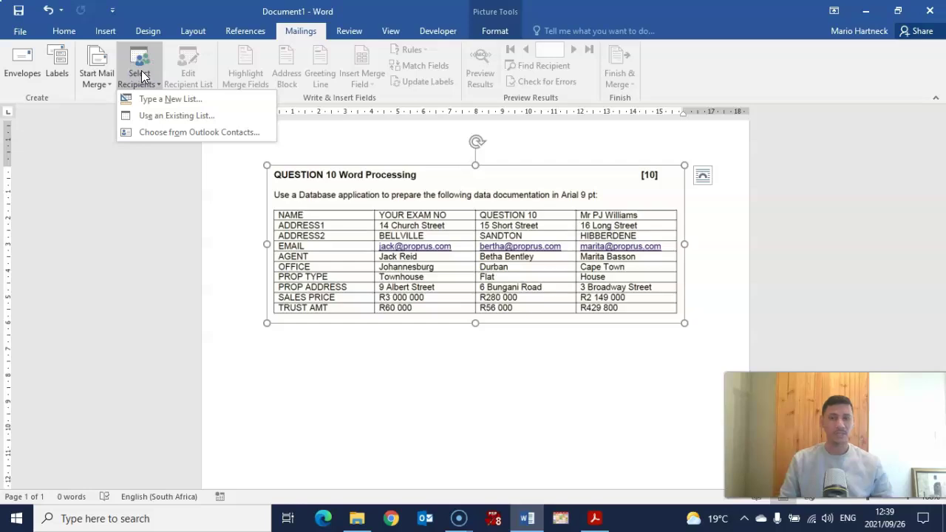
{"action": "left_click", "coordinate": [164, 105]}
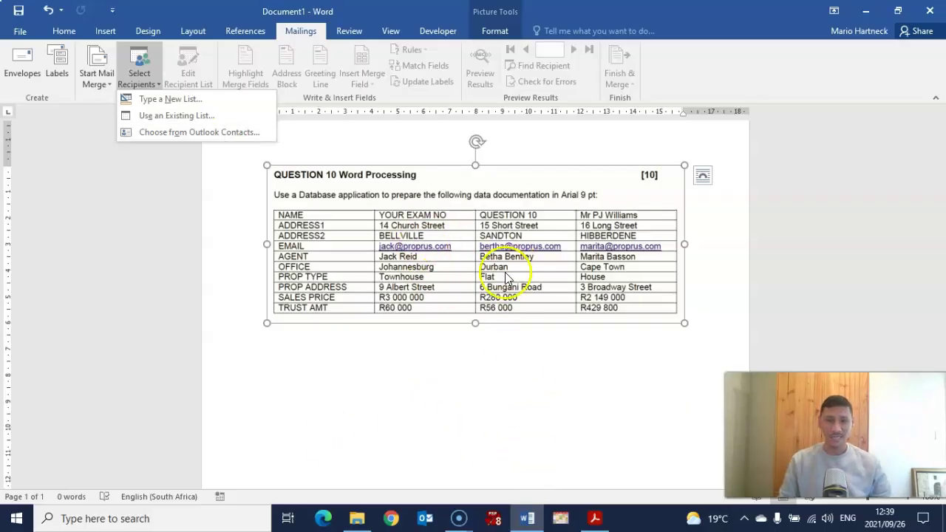
{"action": "left_click", "coordinate": [594, 518]}
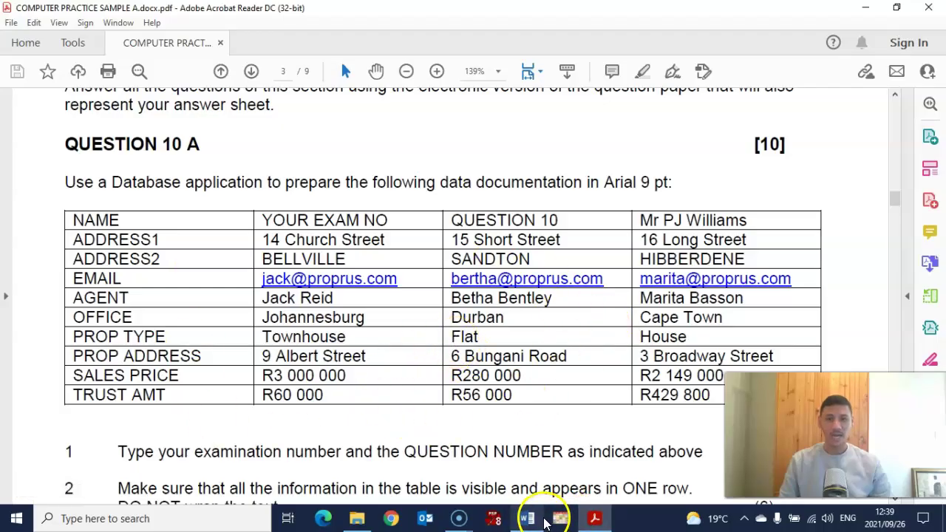
Switch from the Question 10 A table back to the Word document.
{"action": "left_click", "coordinate": [527, 518]}
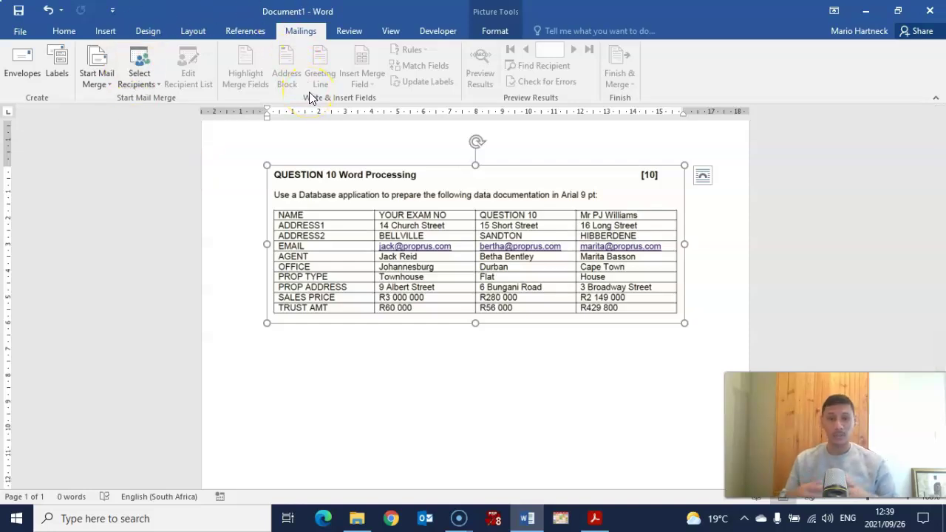
{"action": "left_click", "coordinate": [106, 31]}
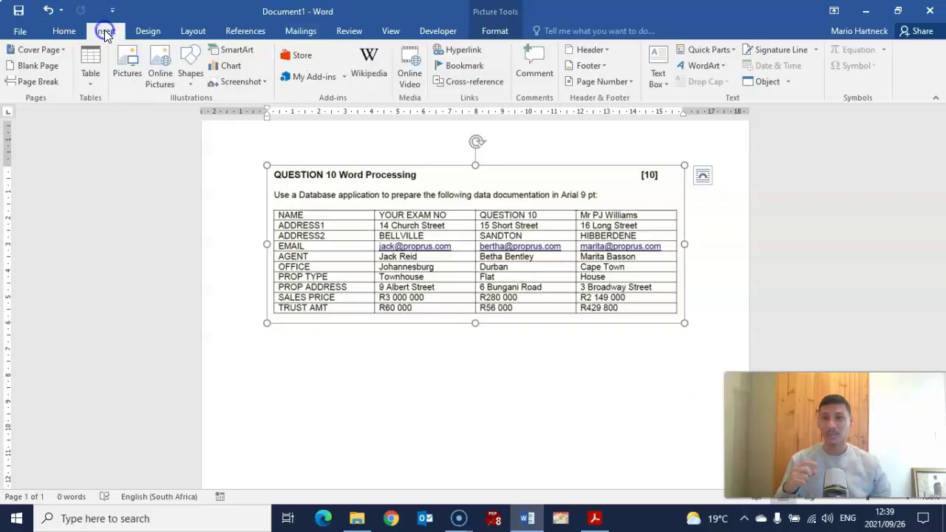
{"action": "left_click", "coordinate": [89, 68]}
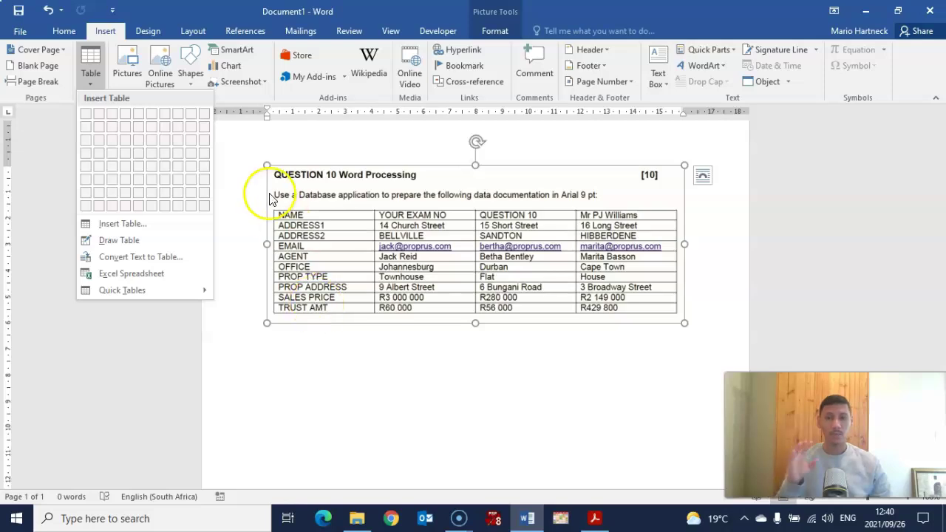
{"action": "left_click", "coordinate": [292, 354]}
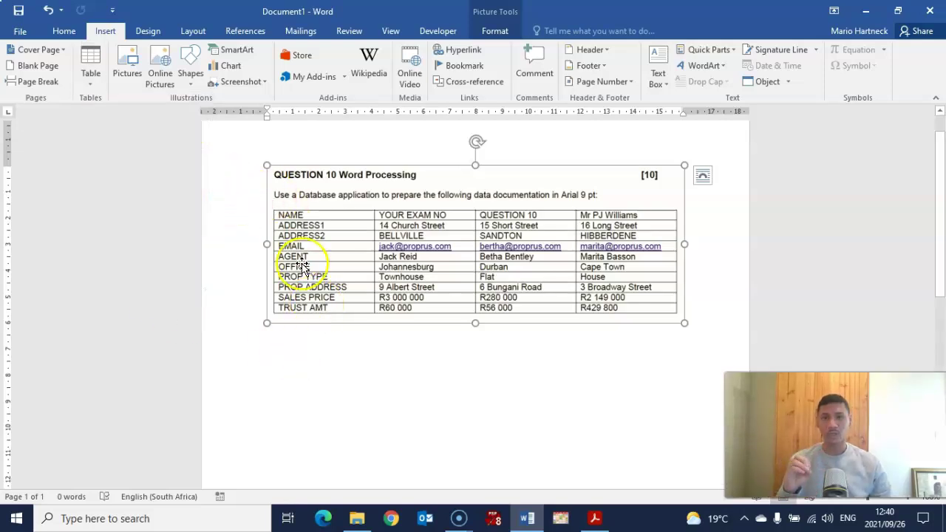
{"action": "left_click", "coordinate": [313, 37]}
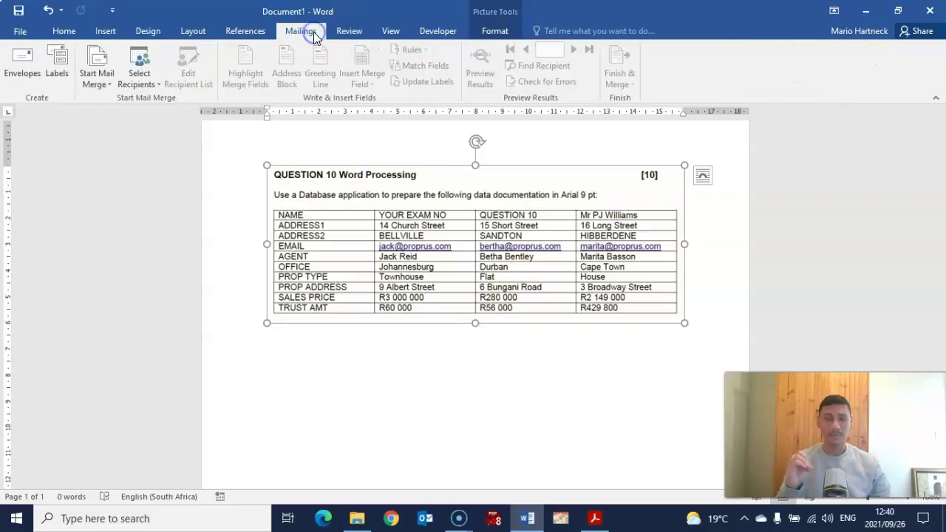
Choose Type a New List from Select Recipients and drag the New Address List dialog right.
{"action": "left_click", "coordinate": [150, 78]}
{"action": "left_click", "coordinate": [156, 102]}
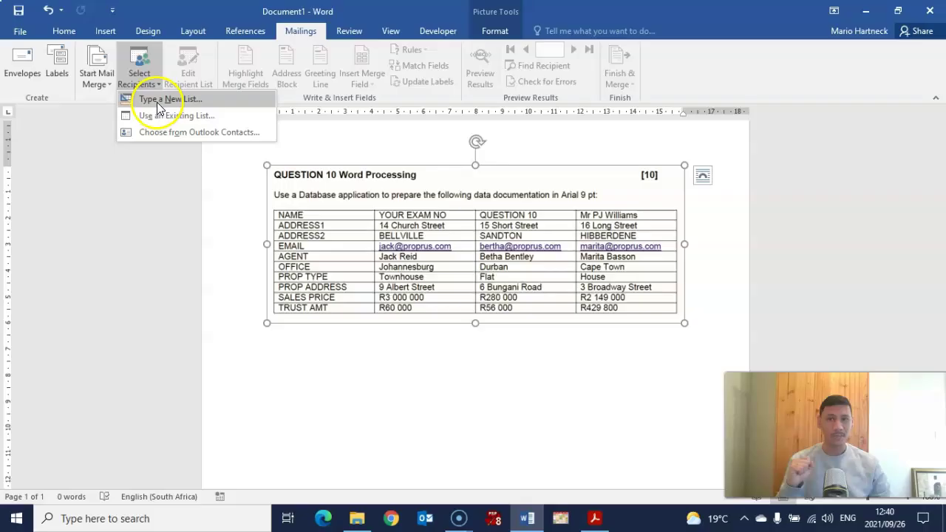
{"action": "left_click", "coordinate": [169, 104]}
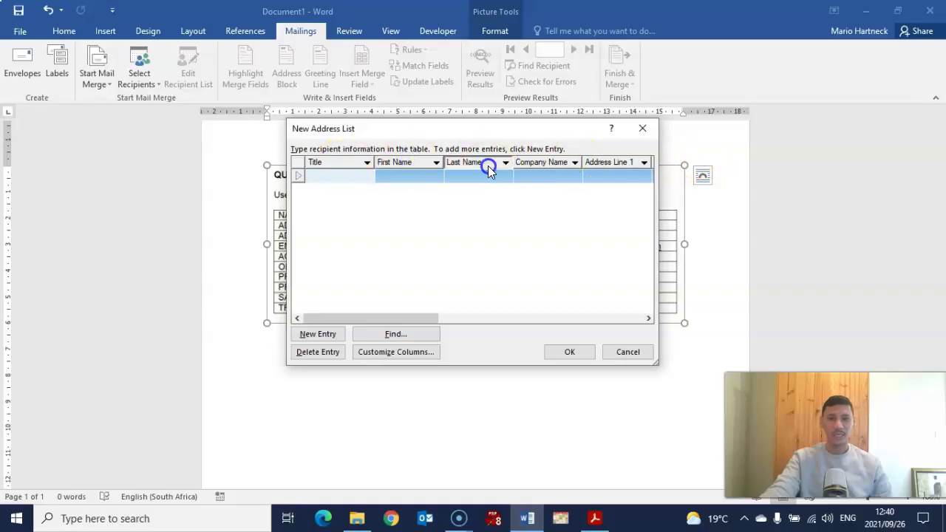
{"action": "left_click_drag", "start_coordinate": [555, 128], "coordinate": [643, 117]}
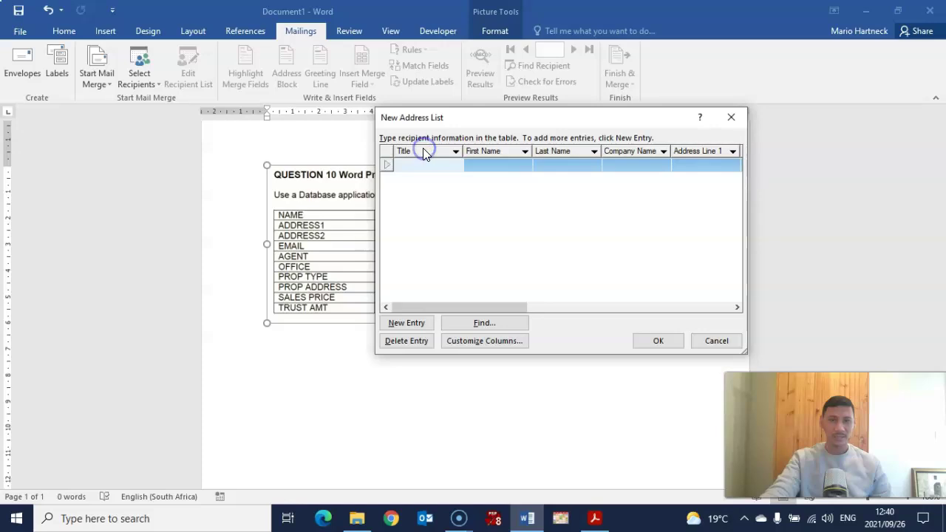
{"action": "left_click", "coordinate": [309, 216]}
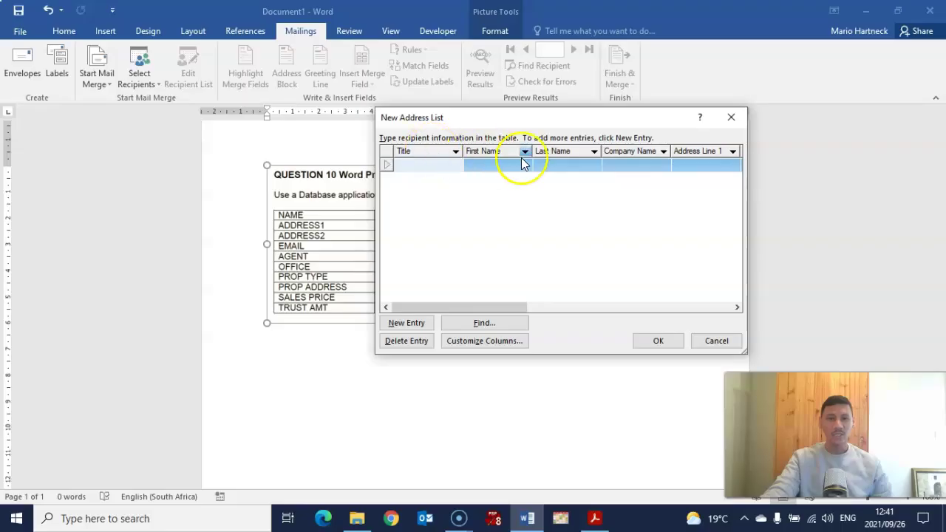
In Customize Columns, delete Title, First Name, Last Name, Company Name and both Address Line fields.
{"action": "left_click", "coordinate": [478, 342]}
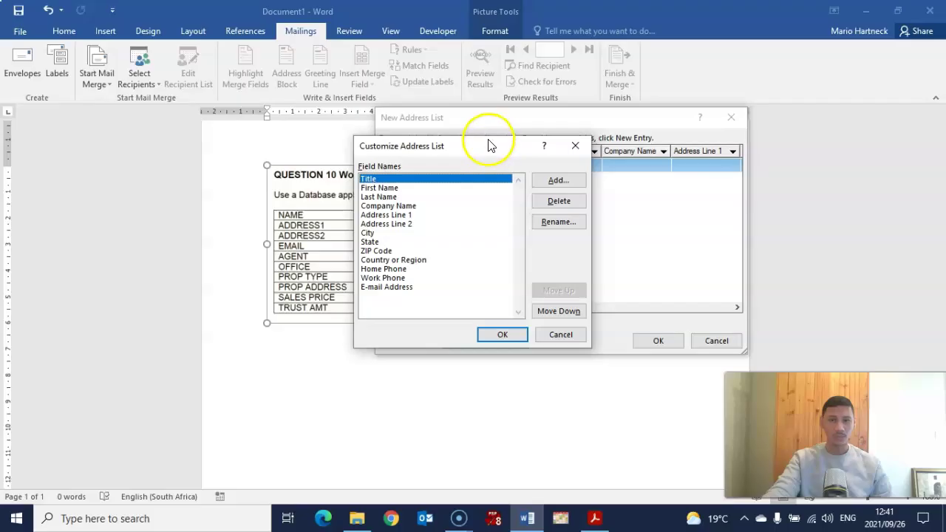
{"action": "left_click_drag", "start_coordinate": [488, 146], "coordinate": [565, 179]}
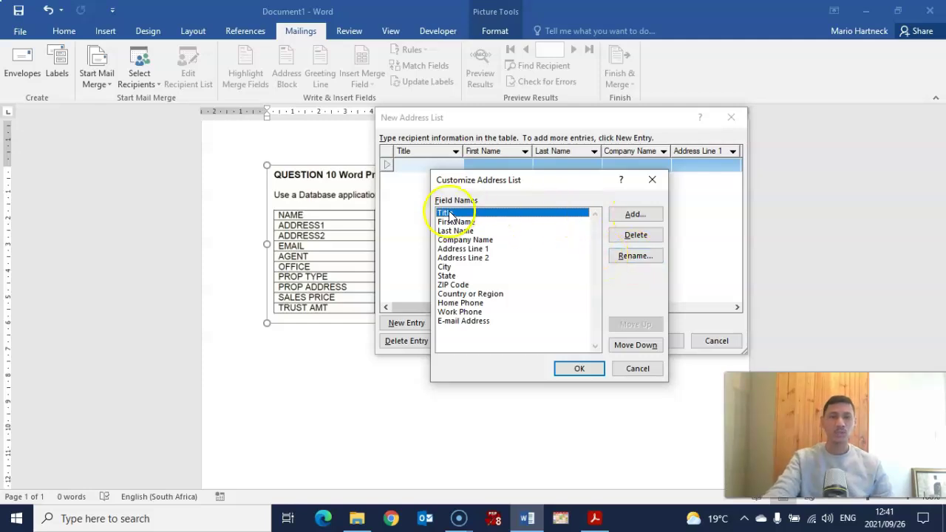
{"action": "left_click", "coordinate": [634, 238]}
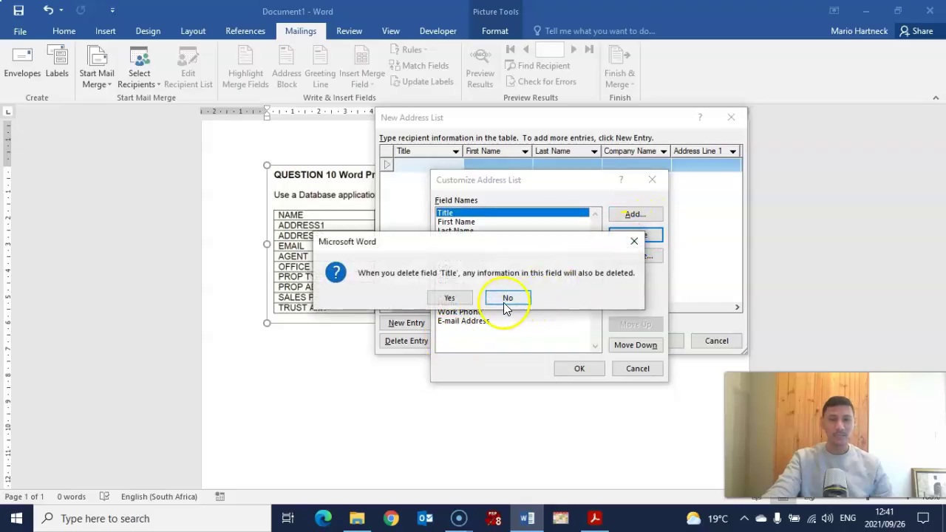
{"action": "left_click", "coordinate": [450, 296]}
{"action": "left_click", "coordinate": [651, 238]}
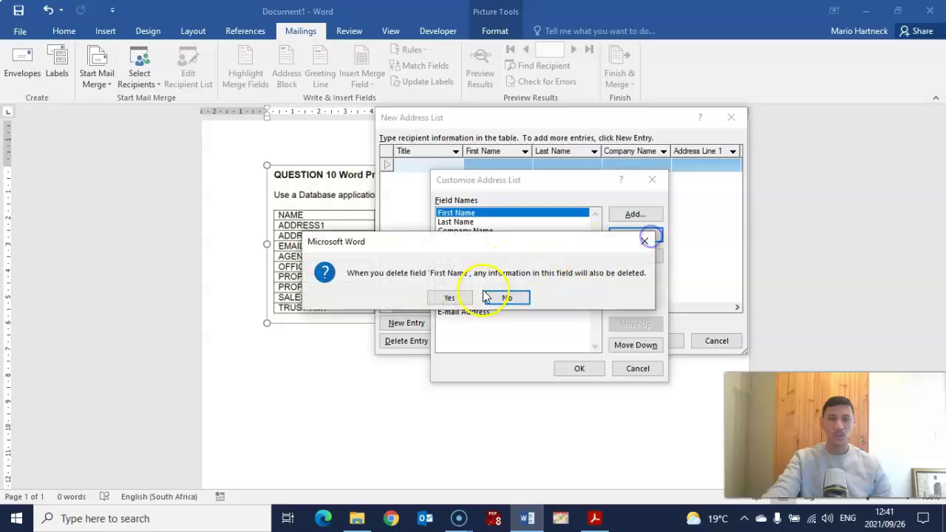
{"action": "left_click", "coordinate": [452, 296]}
{"action": "left_click", "coordinate": [639, 233]}
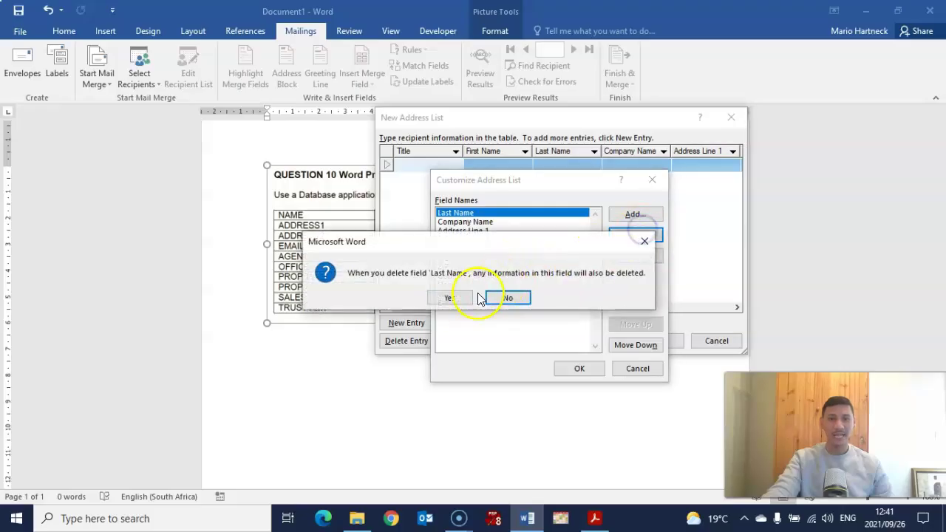
{"action": "left_click", "coordinate": [452, 297]}
{"action": "left_click", "coordinate": [639, 234]}
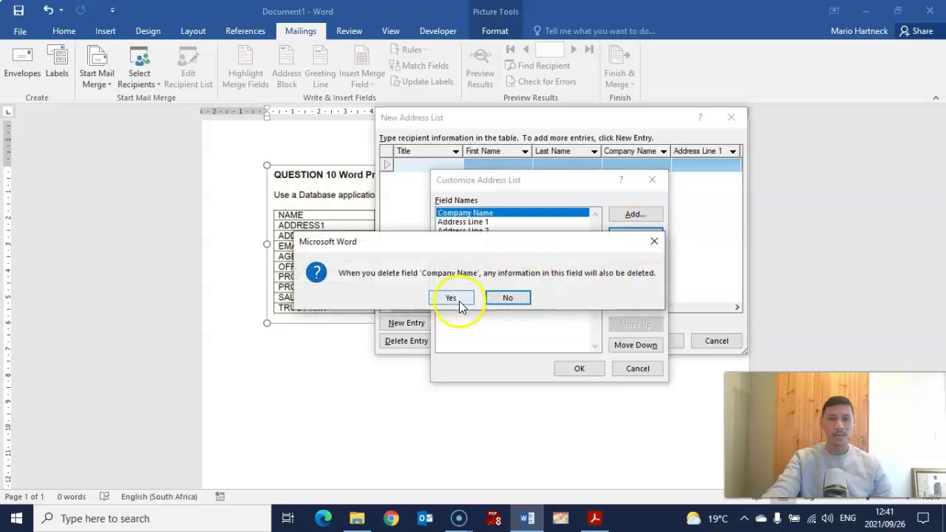
{"action": "left_click", "coordinate": [459, 301]}
{"action": "left_click", "coordinate": [635, 235]}
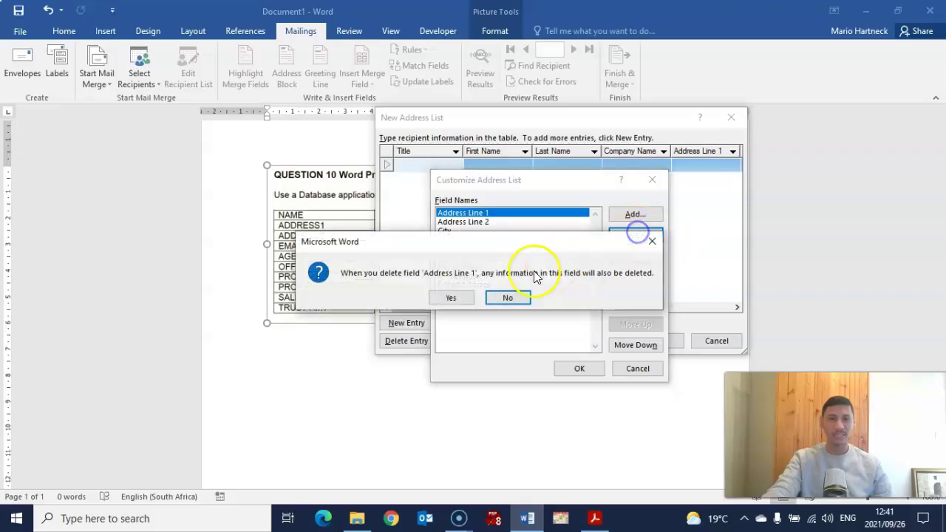
{"action": "left_click", "coordinate": [466, 298]}
{"action": "left_click", "coordinate": [635, 235]}
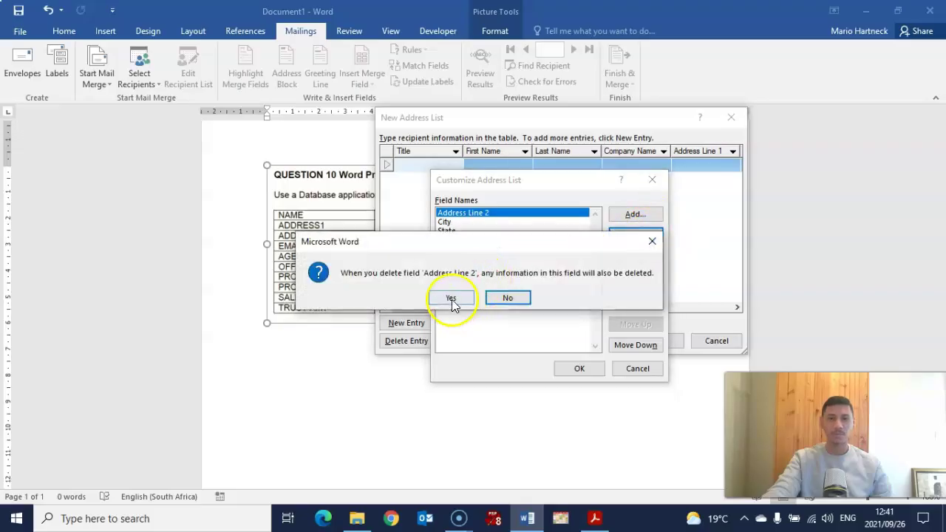
{"action": "left_click", "coordinate": [452, 298]}
Delete the City, State, ZIP Code, Country or Region, Home Phone, Work Phone and E-mail Address fields.
{"action": "left_click", "coordinate": [637, 235]}
{"action": "left_click", "coordinate": [455, 298]}
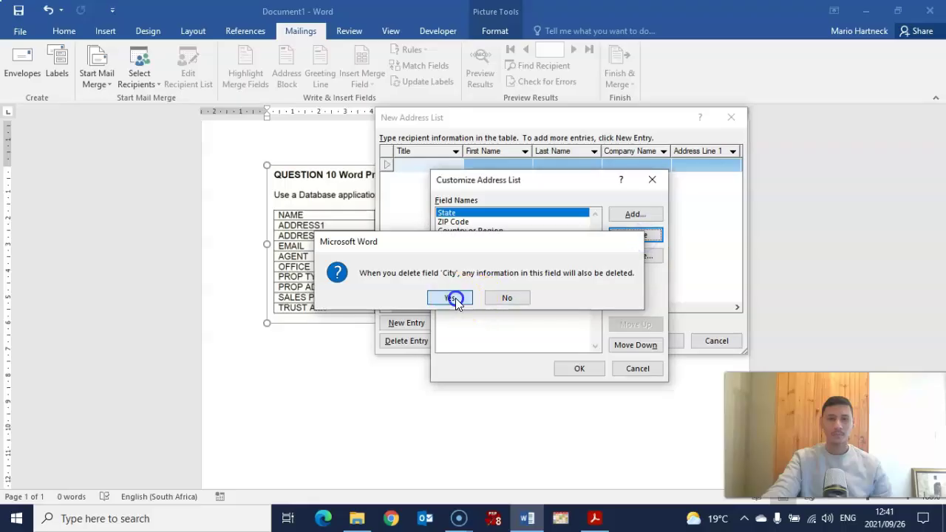
{"action": "left_click", "coordinate": [635, 235]}
{"action": "left_click", "coordinate": [463, 297]}
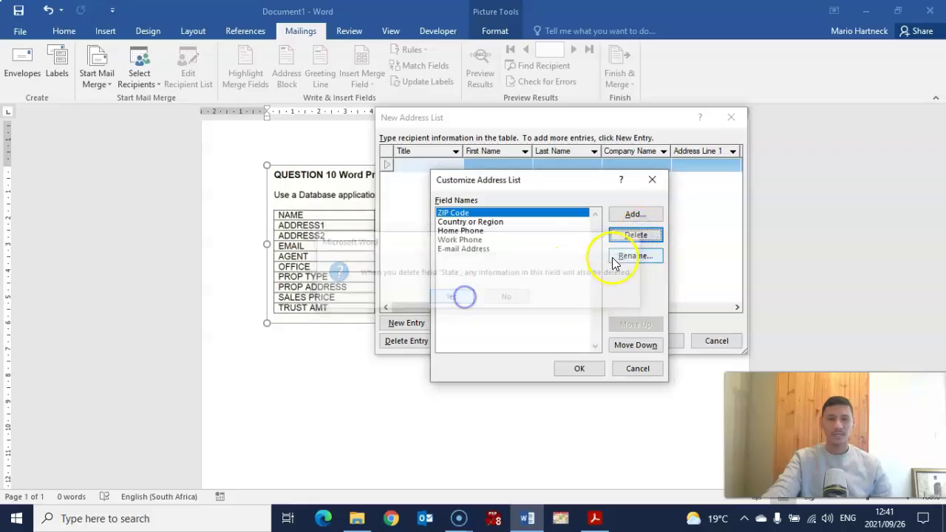
{"action": "left_click", "coordinate": [639, 233]}
{"action": "left_click", "coordinate": [447, 294]}
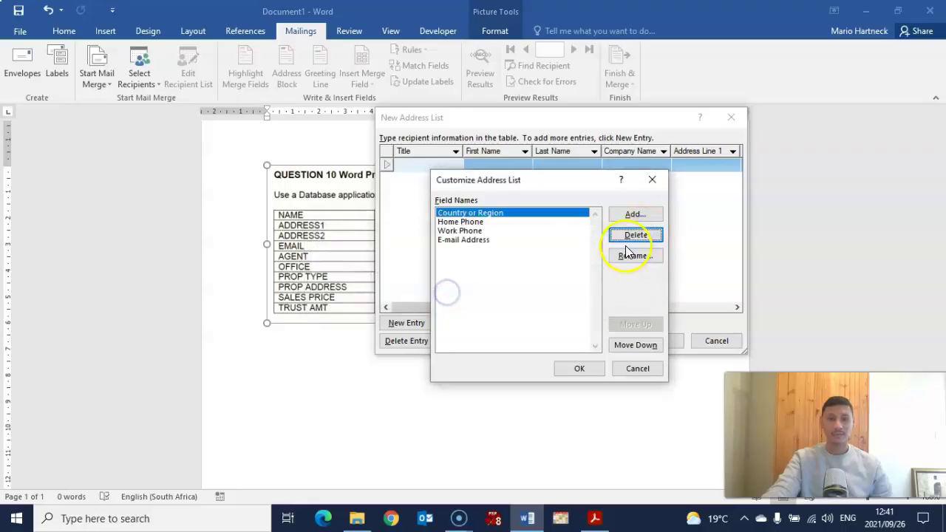
{"action": "left_click", "coordinate": [634, 235]}
{"action": "left_click", "coordinate": [446, 298]}
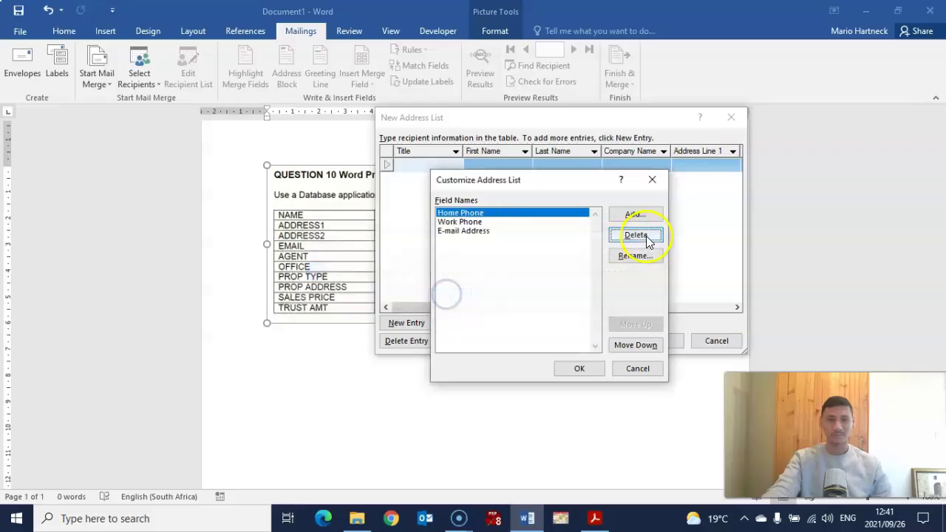
{"action": "left_click", "coordinate": [647, 240]}
{"action": "left_click", "coordinate": [448, 297]}
{"action": "left_click", "coordinate": [644, 237]}
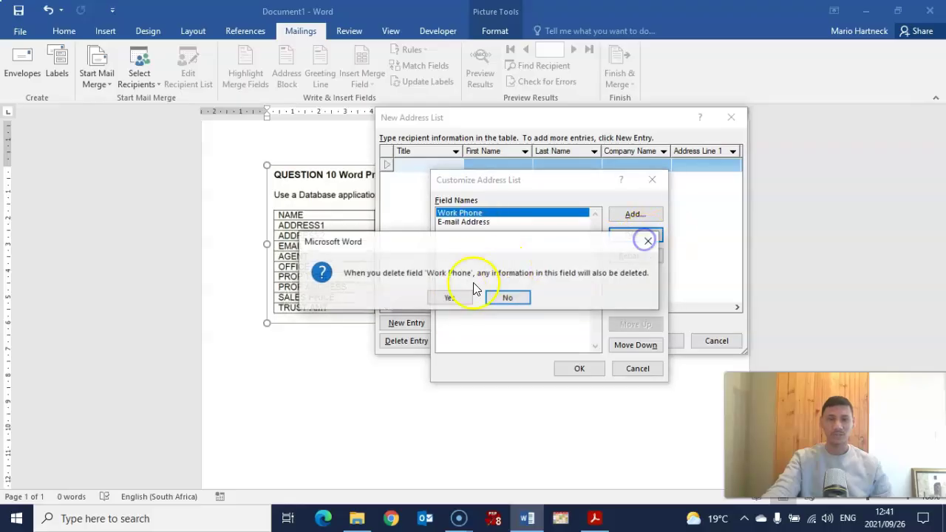
{"action": "left_click", "coordinate": [449, 297]}
{"action": "left_click", "coordinate": [634, 236]}
{"action": "left_click", "coordinate": [452, 297]}
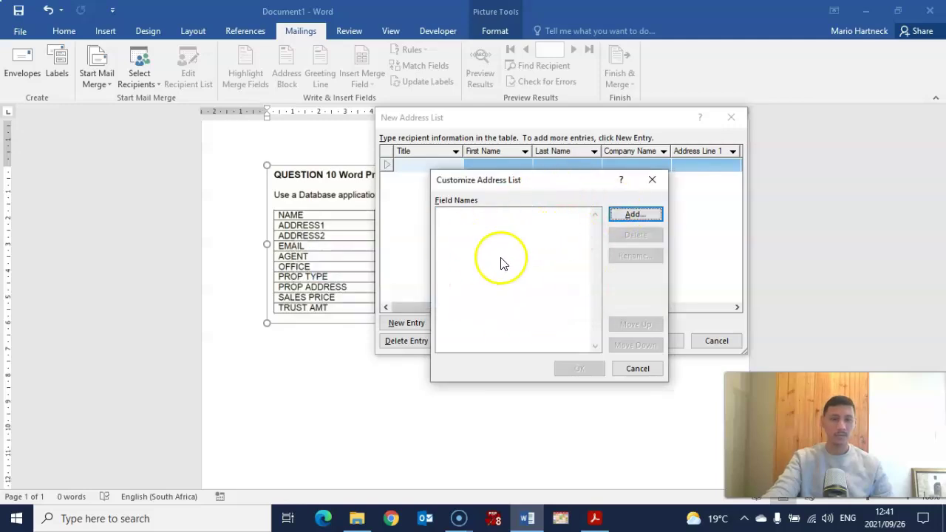
Add custom fields NAME and ADDRESS 1 through TRUST AMT and apply the new column list.
{"action": "left_click", "coordinate": [632, 219]}
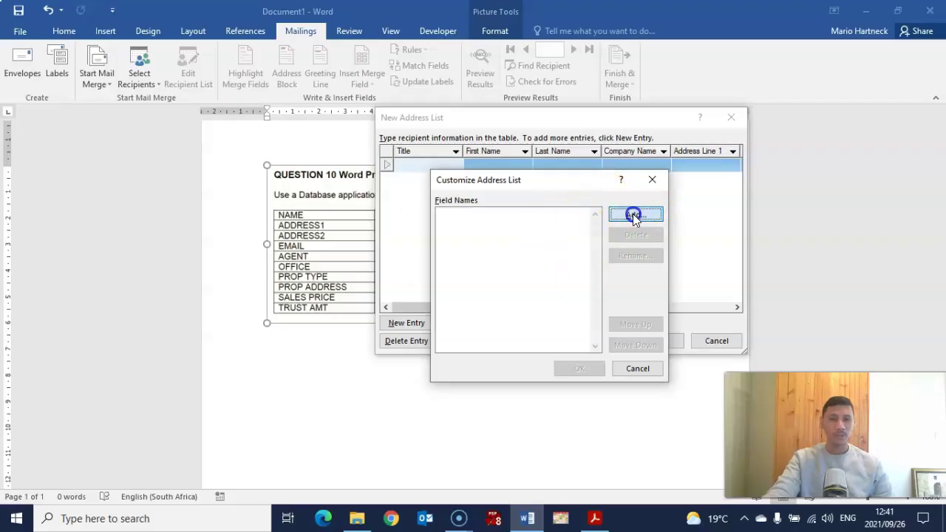
{"action": "type", "text": "a"}
{"action": "key", "text": "BackSpace"}
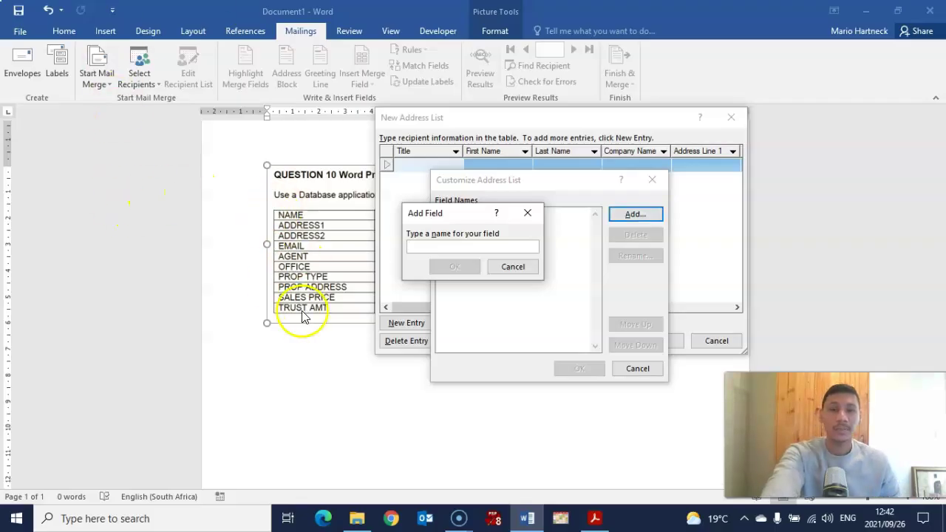
{"action": "type", "text": "NAME"}
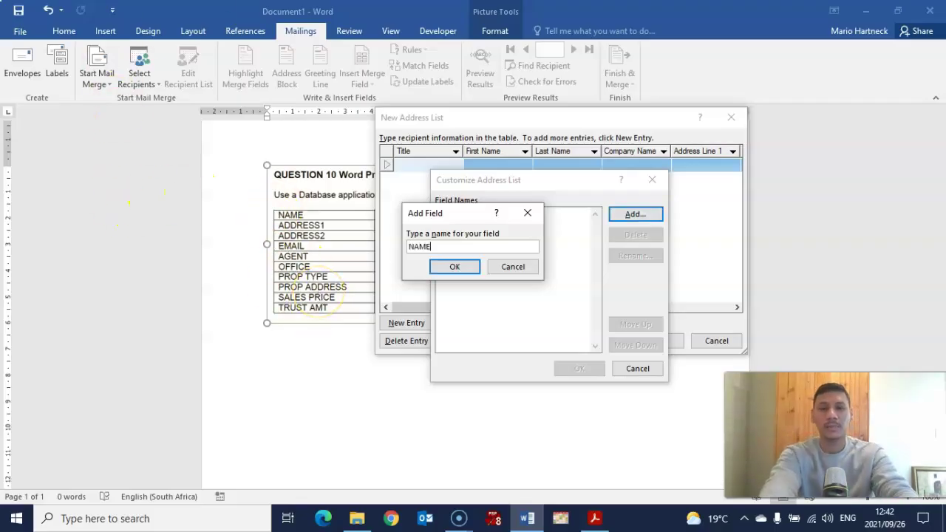
{"action": "left_click", "coordinate": [455, 266]}
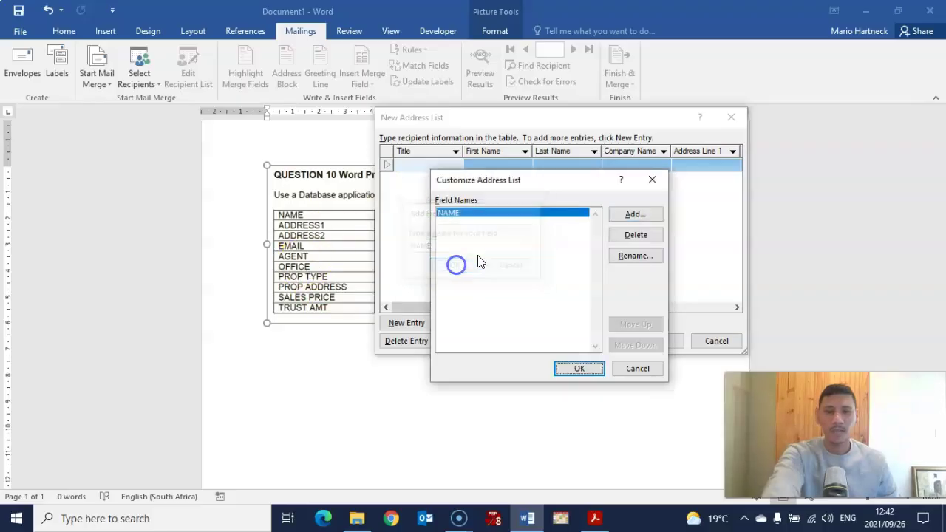
{"action": "left_click", "coordinate": [639, 214]}
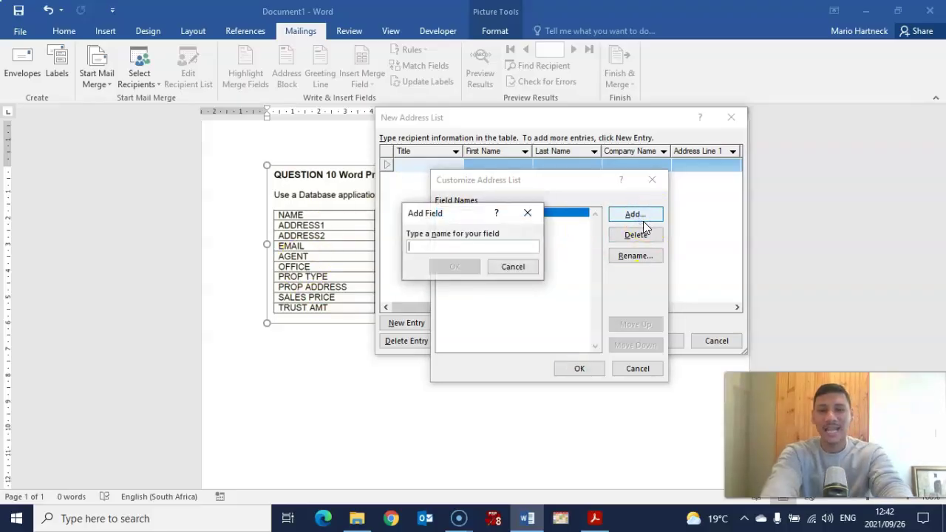
{"action": "type", "text": "ADDRESS 1"}
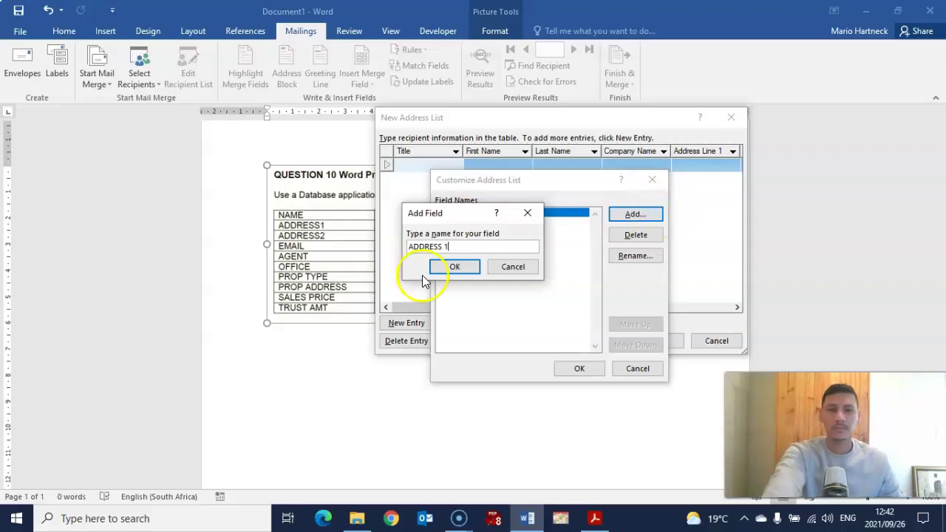
{"action": "left_click", "coordinate": [448, 269]}
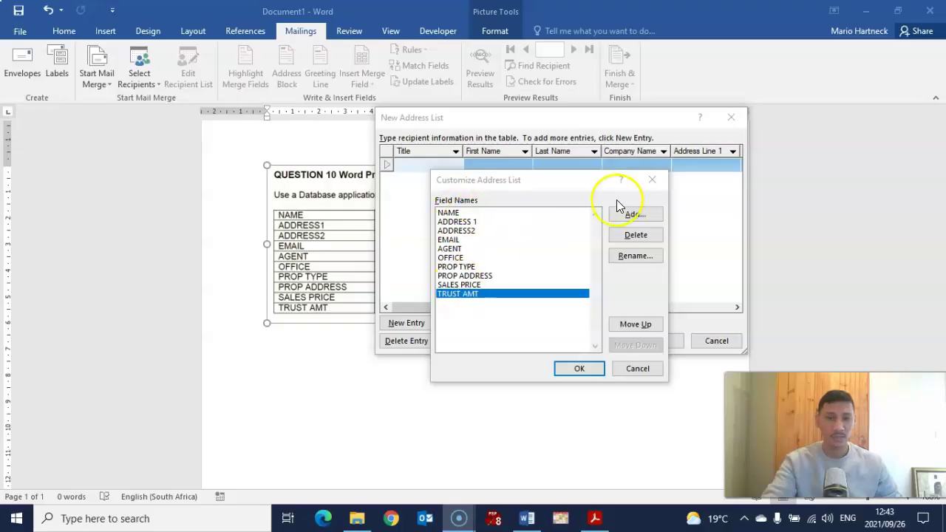
{"action": "left_click", "coordinate": [577, 369]}
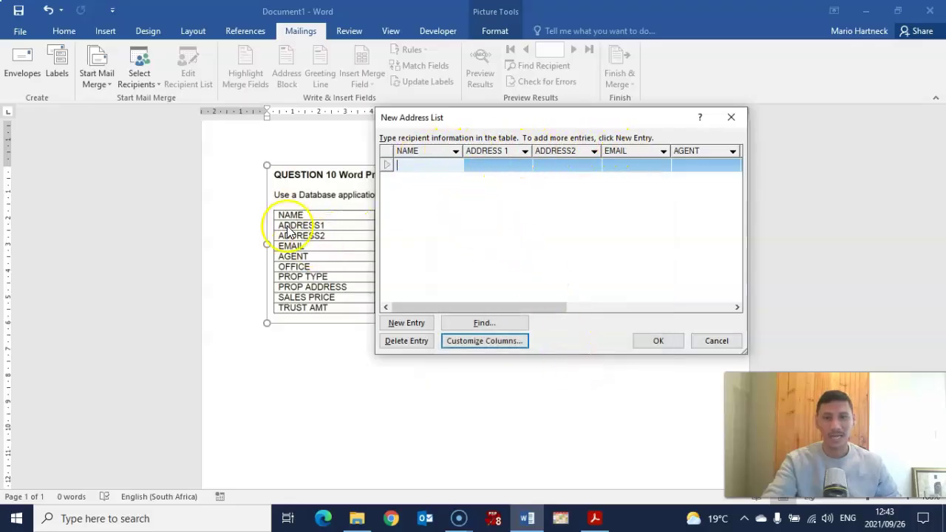
Move the New Address List window to the top right and add blank entries.
{"action": "left_click_drag", "start_coordinate": [509, 119], "coordinate": [452, 325]}
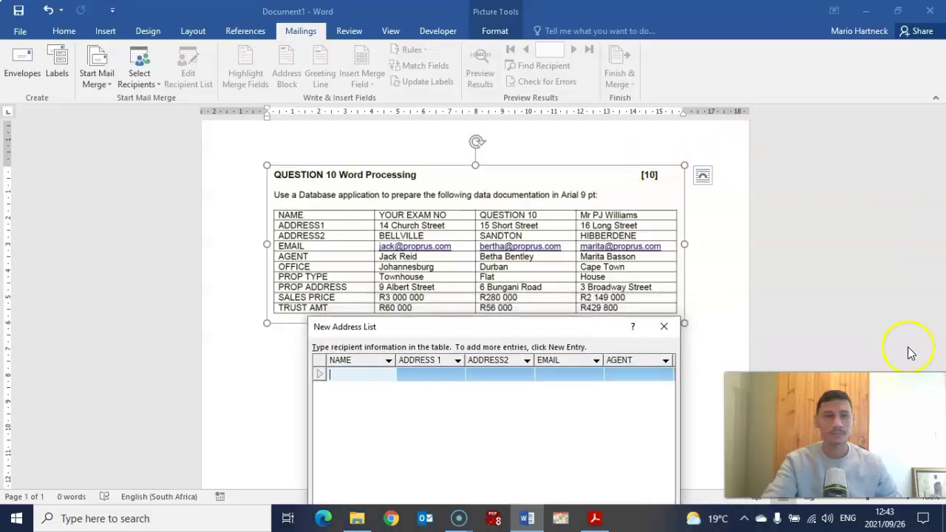
{"action": "left_click_drag", "start_coordinate": [493, 330], "coordinate": [672, 110]}
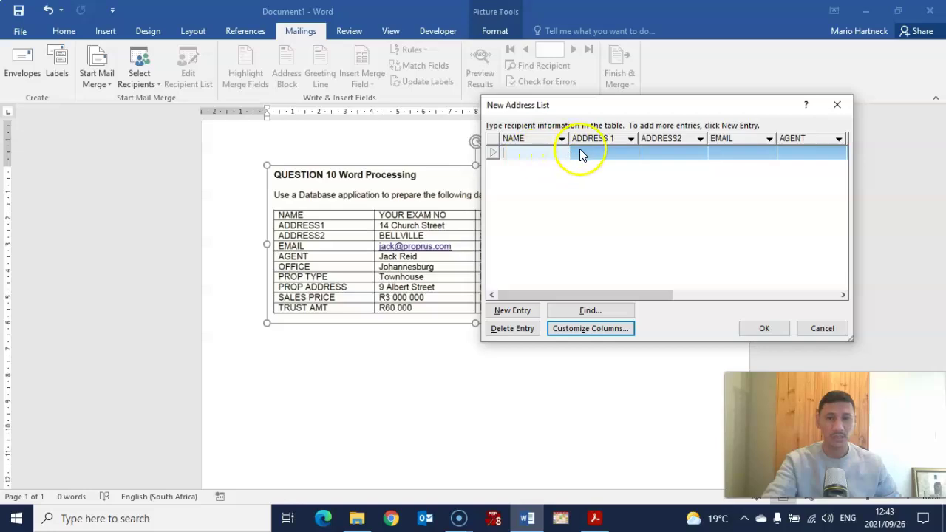
{"action": "left_click", "coordinate": [505, 311]}
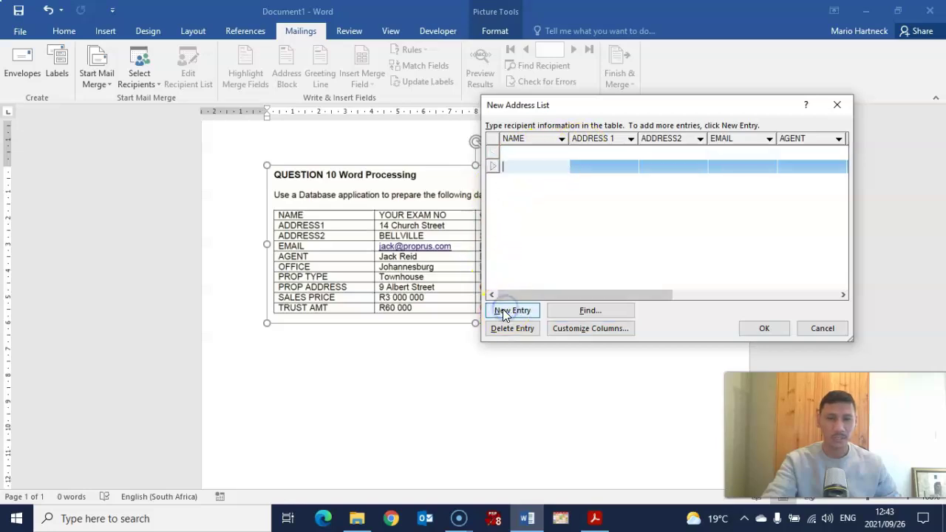
{"action": "left_click", "coordinate": [554, 42]}
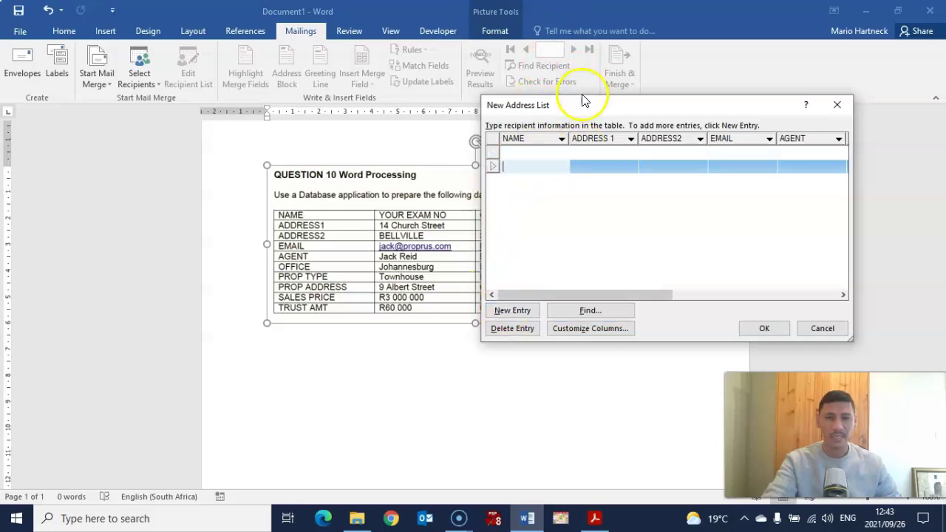
{"action": "left_click", "coordinate": [657, 98]}
{"action": "left_click_drag", "start_coordinate": [573, 105], "coordinate": [522, 276]}
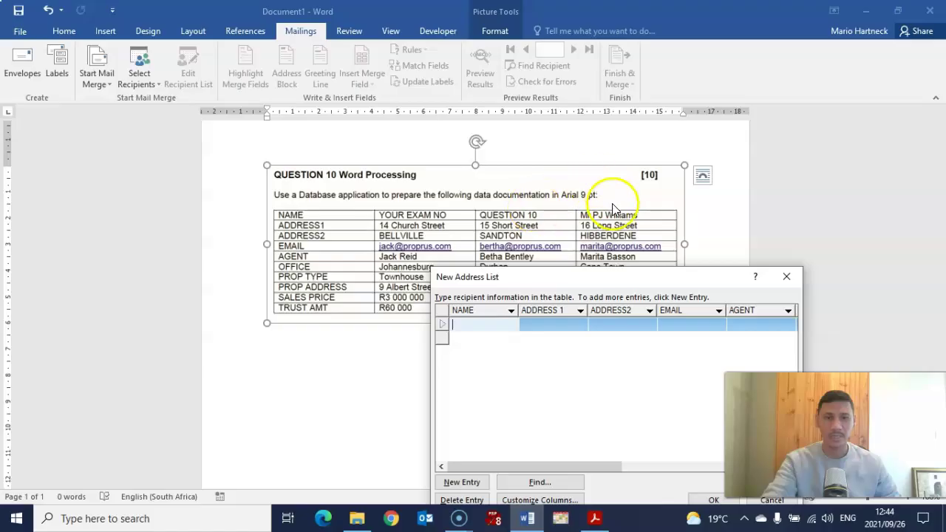
{"action": "left_click_drag", "start_coordinate": [595, 275], "coordinate": [723, 92]}
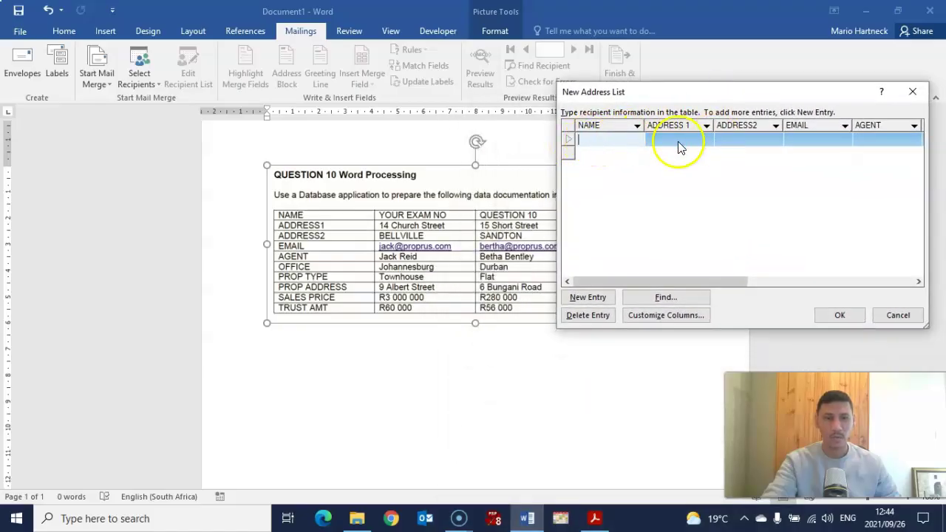
{"action": "left_click", "coordinate": [588, 299]}
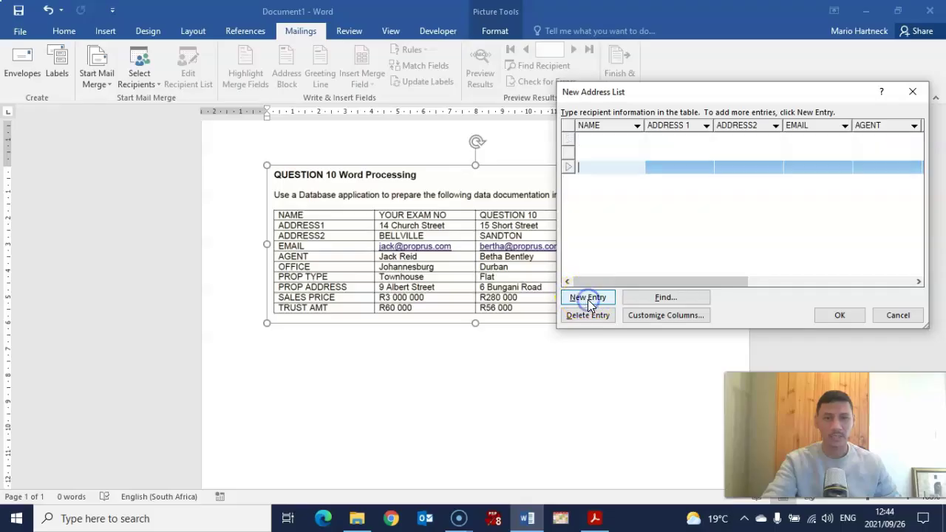
{"action": "left_click", "coordinate": [589, 151]}
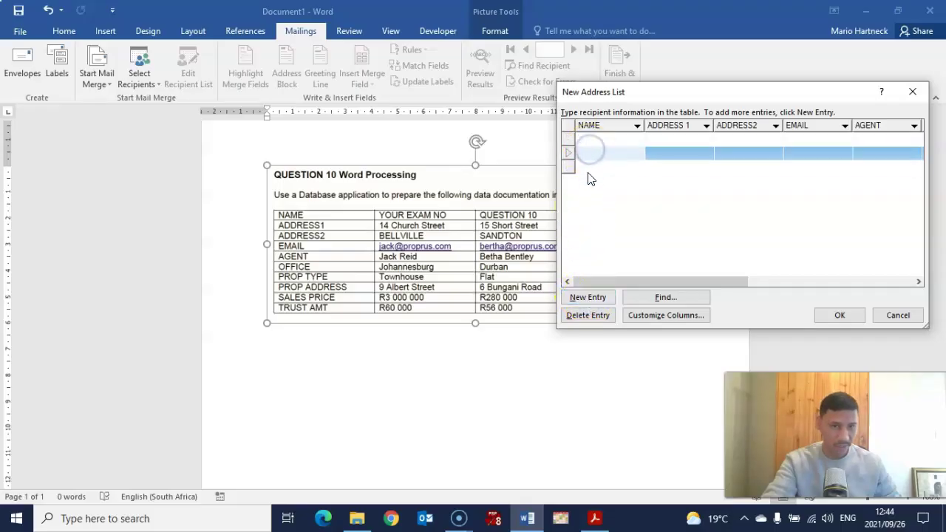
{"action": "left_click", "coordinate": [591, 165]}
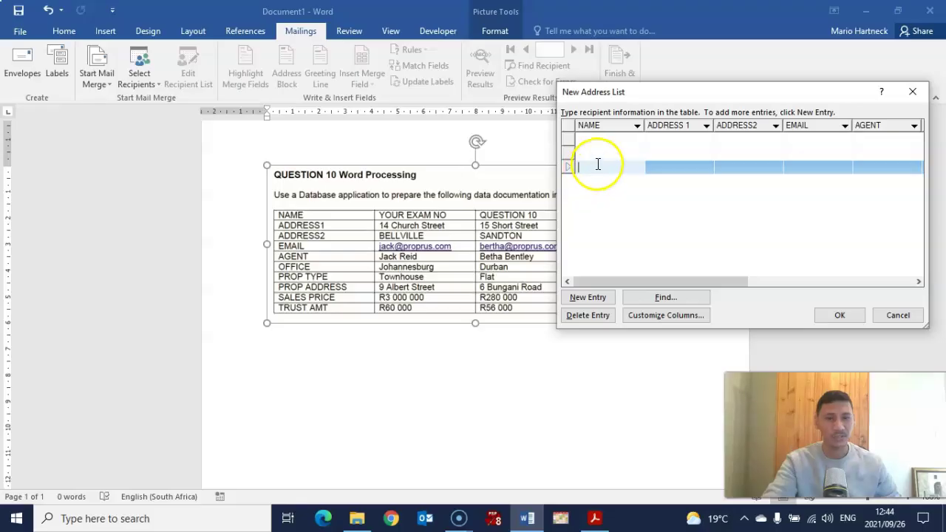
Delete two extra empty entries, add two fresh blank entries, and return to the first NAME cell.
{"action": "left_click", "coordinate": [580, 320]}
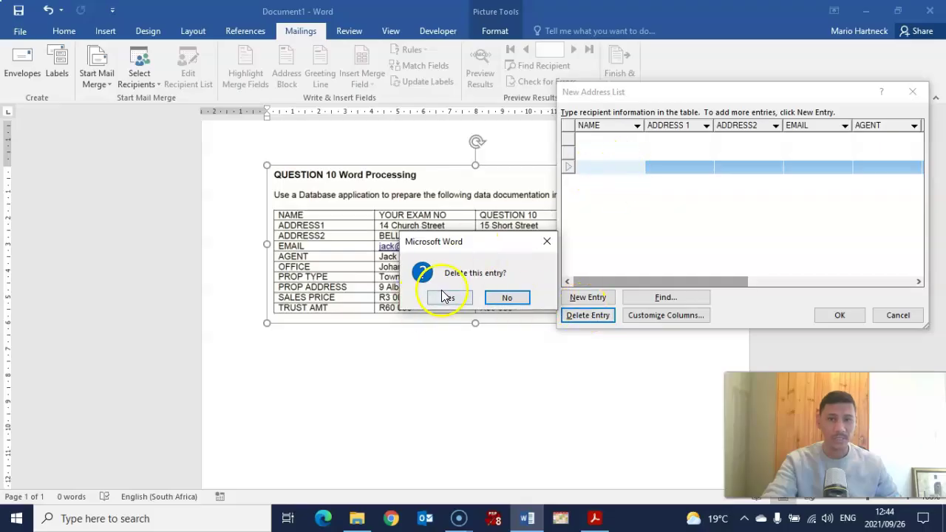
{"action": "left_click", "coordinate": [445, 297]}
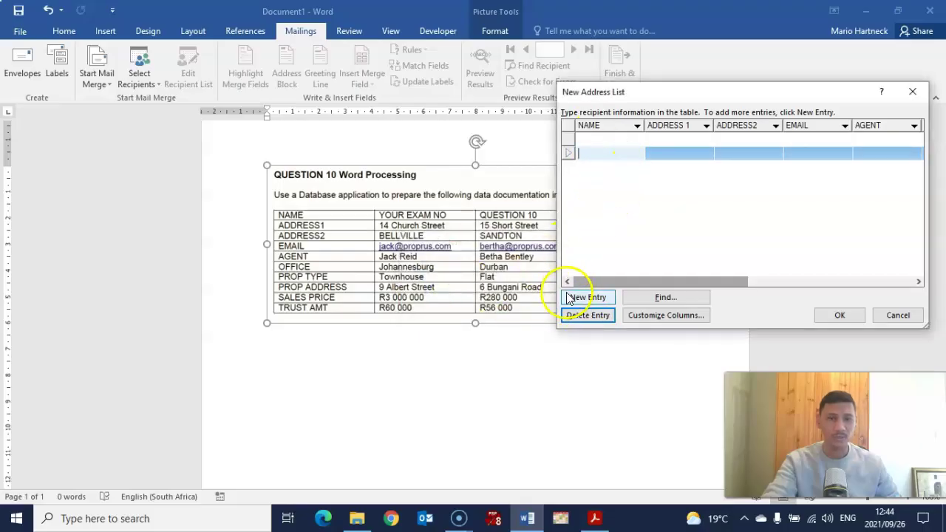
{"action": "left_click", "coordinate": [572, 316]}
{"action": "left_click", "coordinate": [449, 297]}
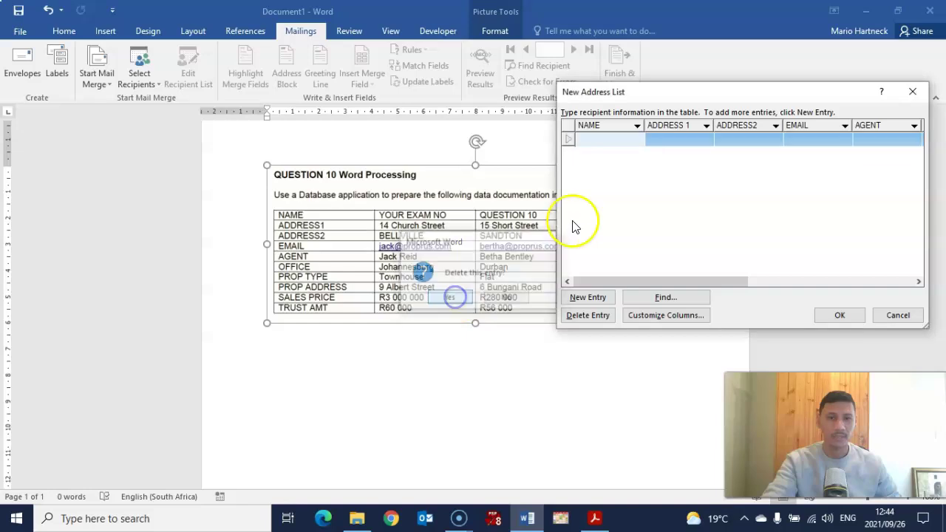
{"action": "left_click", "coordinate": [579, 301]}
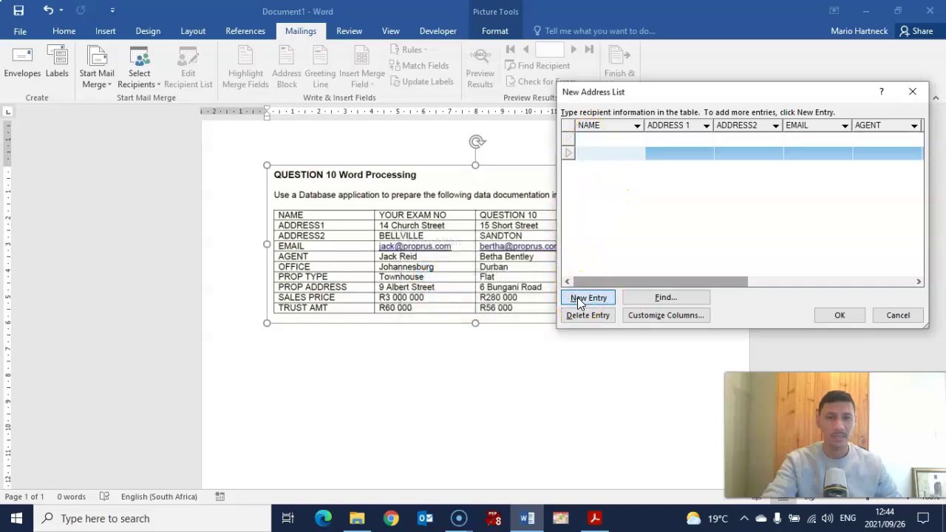
{"action": "left_click", "coordinate": [579, 301]}
{"action": "left_click", "coordinate": [585, 140]}
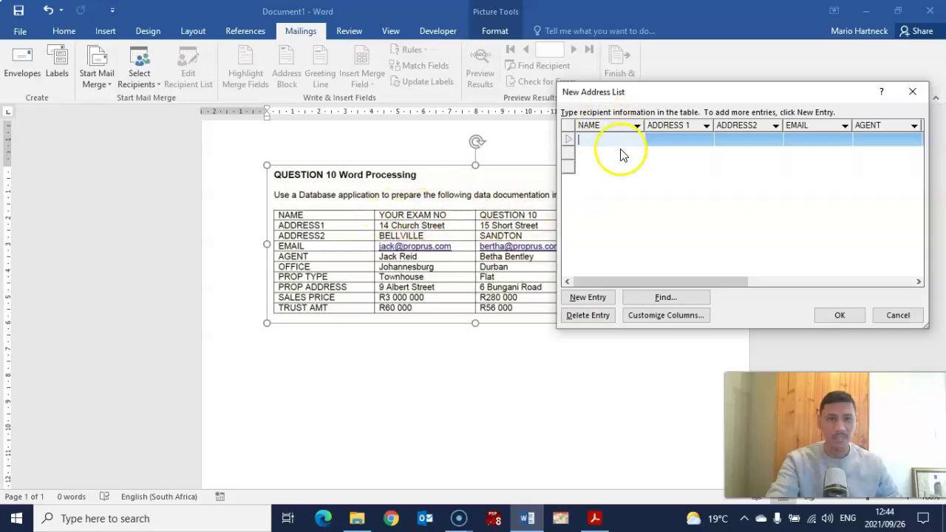
{"action": "left_click_drag", "start_coordinate": [677, 94], "coordinate": [689, 283]}
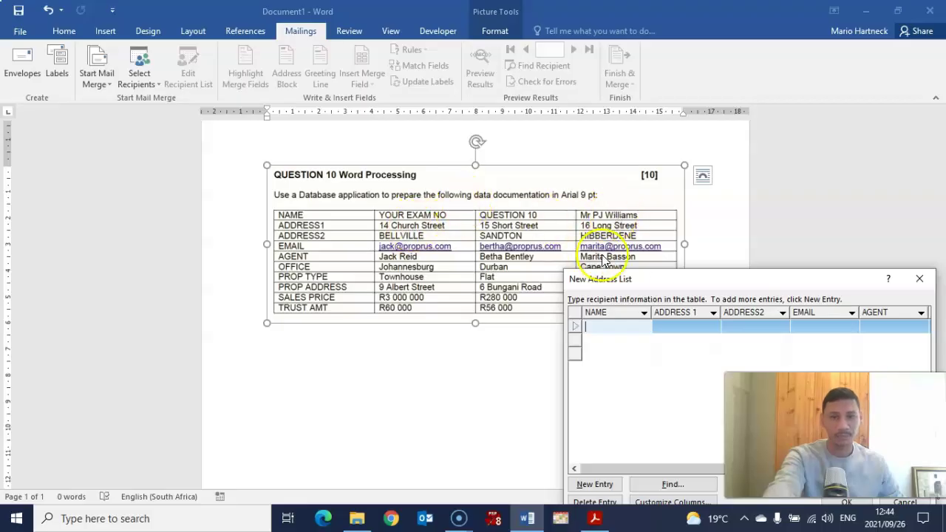
Enter the exam number, QUESTION 10 and the recipient's name in the three entries' NAME cells.
{"action": "left_click_drag", "start_coordinate": [676, 280], "coordinate": [581, 141]}
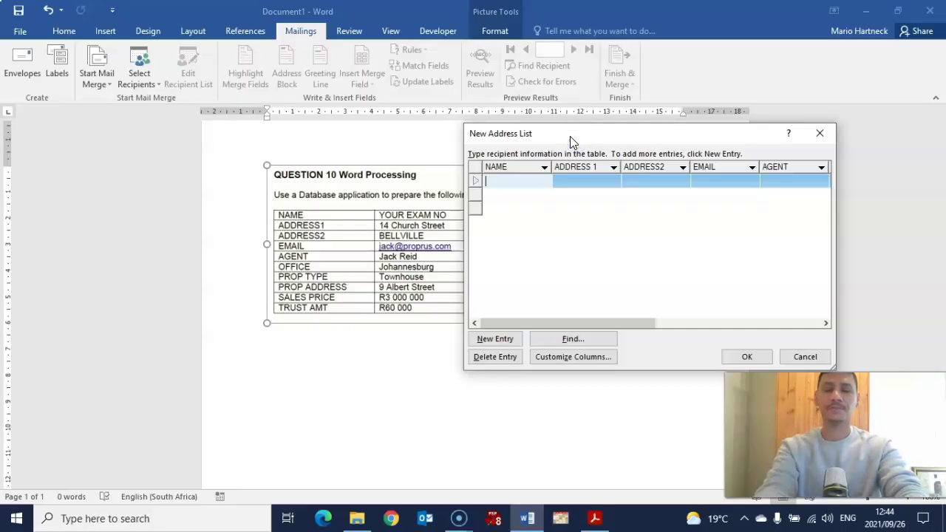
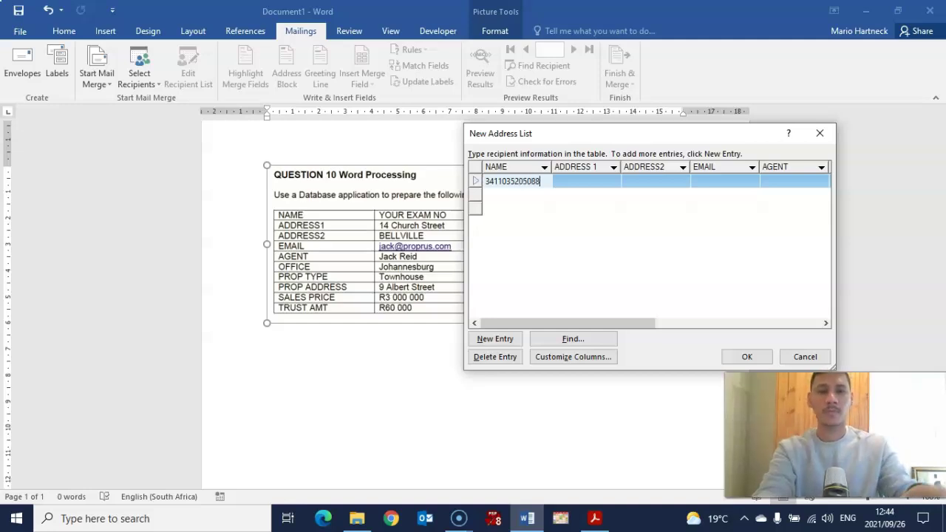
{"action": "left_click", "coordinate": [567, 182]}
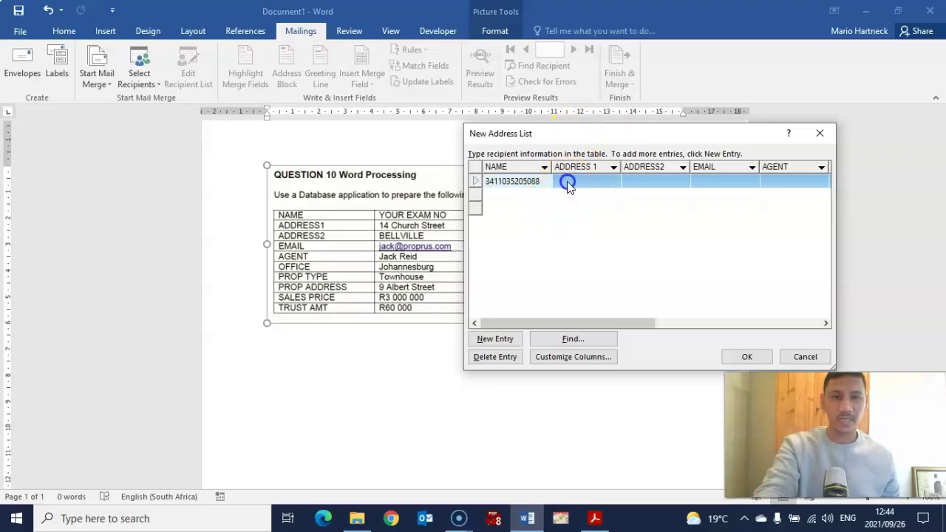
{"action": "left_click", "coordinate": [503, 195]}
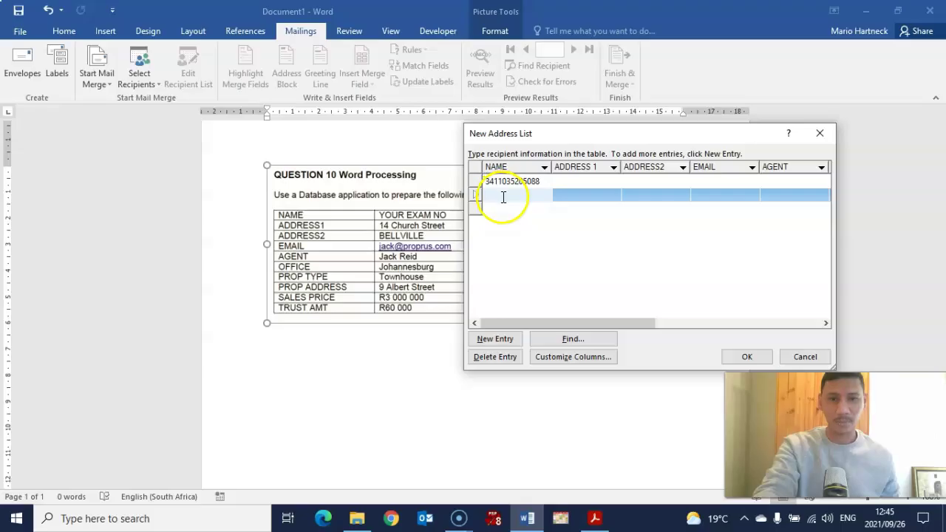
{"action": "left_click_drag", "start_coordinate": [581, 133], "coordinate": [464, 230]}
{"action": "left_click", "coordinate": [434, 297]}
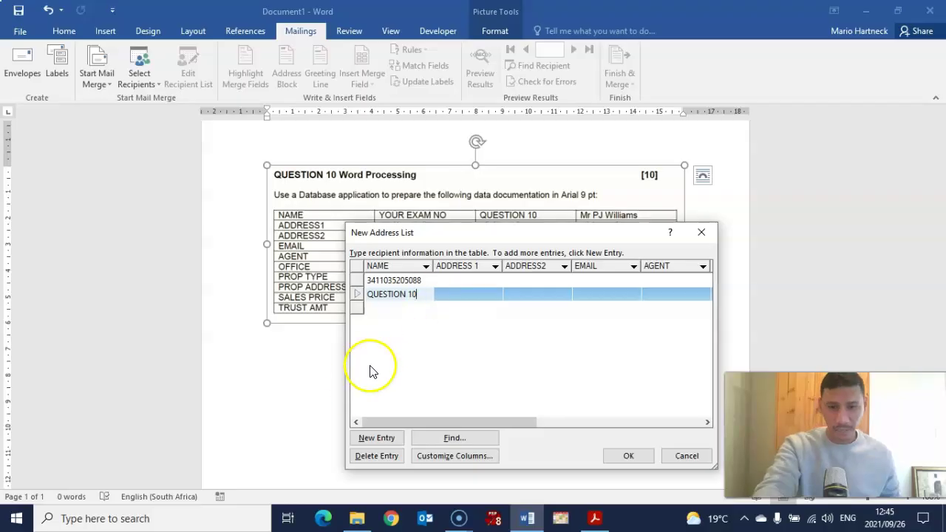
{"action": "left_click", "coordinate": [373, 307]}
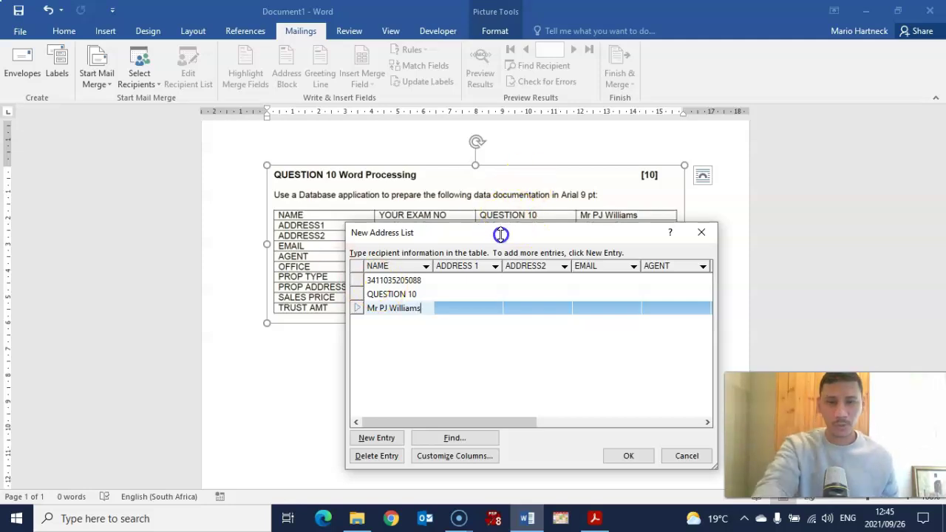
{"action": "left_click_drag", "start_coordinate": [491, 229], "coordinate": [489, 236]}
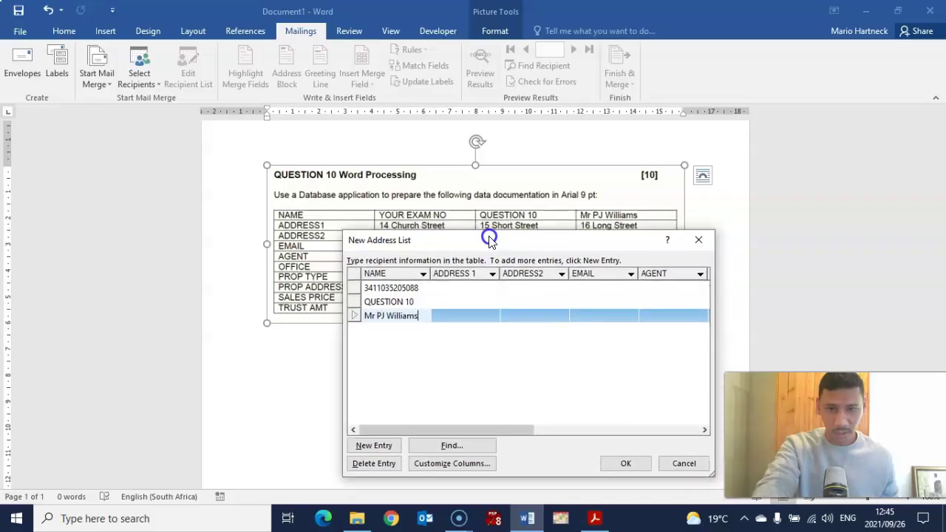
Fill in the ADDRESS 1 street addresses for the three entries.
{"action": "left_click", "coordinate": [448, 287]}
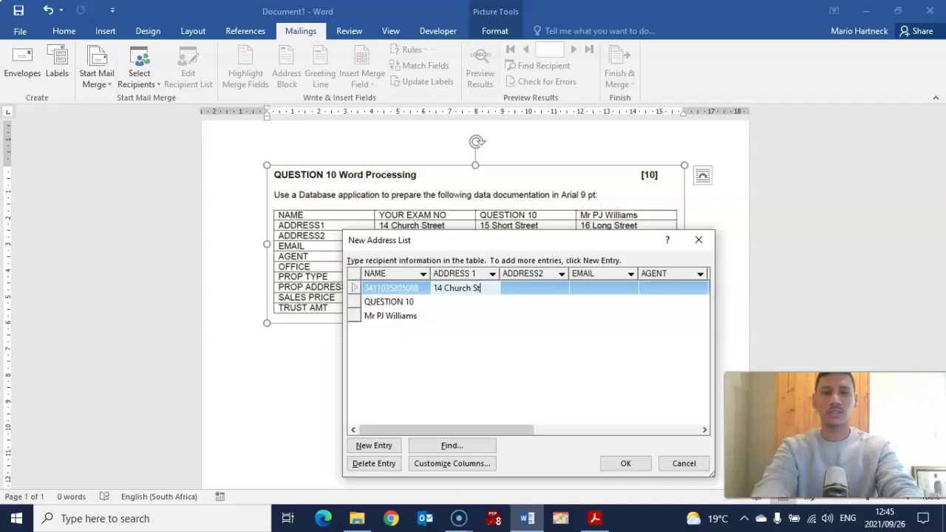
{"action": "key", "text": "Down"}
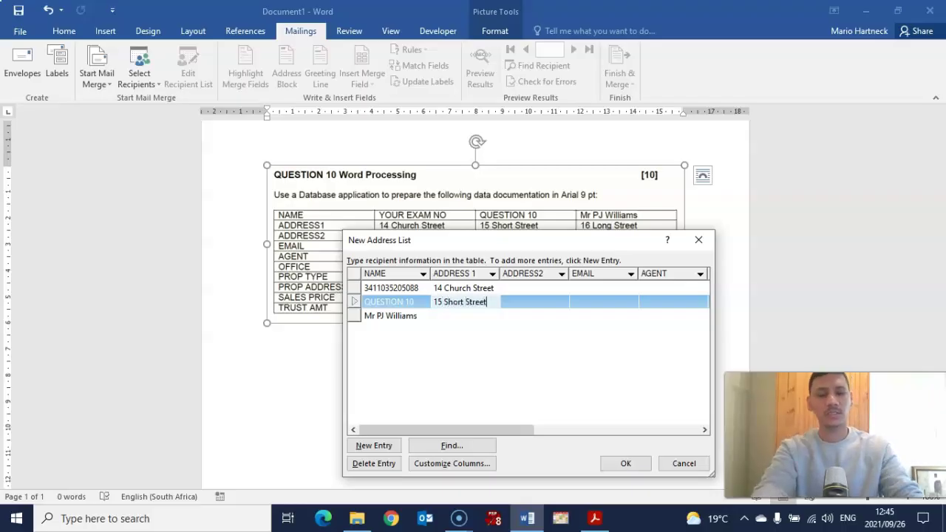
{"action": "key", "text": "Down"}
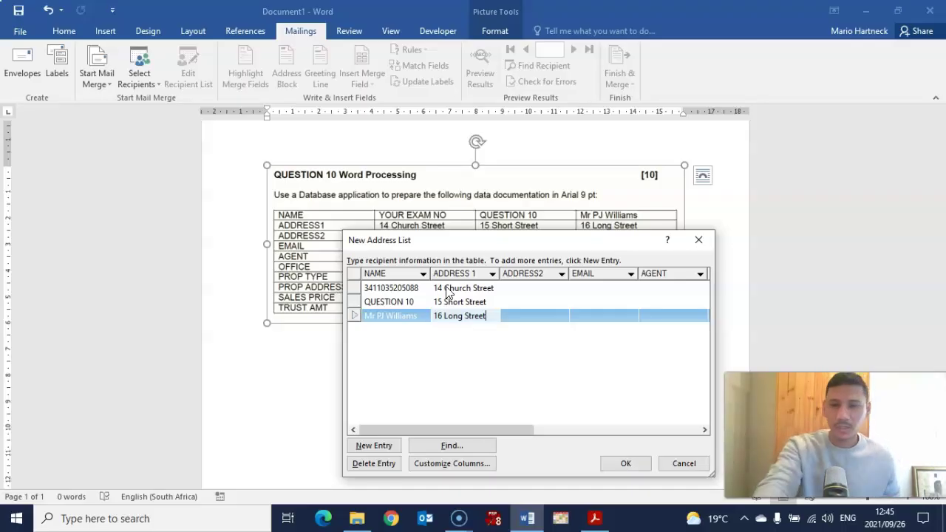
{"action": "left_click", "coordinate": [331, 229]}
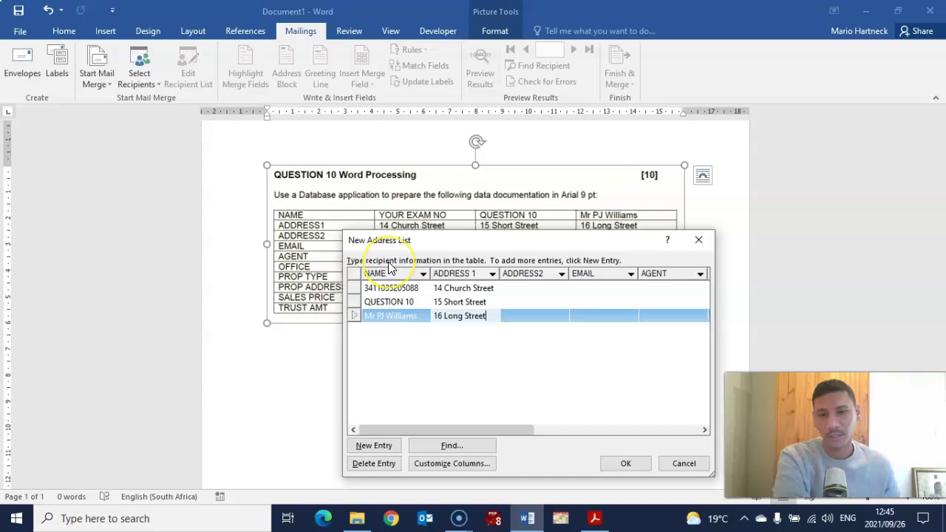
{"action": "left_click", "coordinate": [373, 281]}
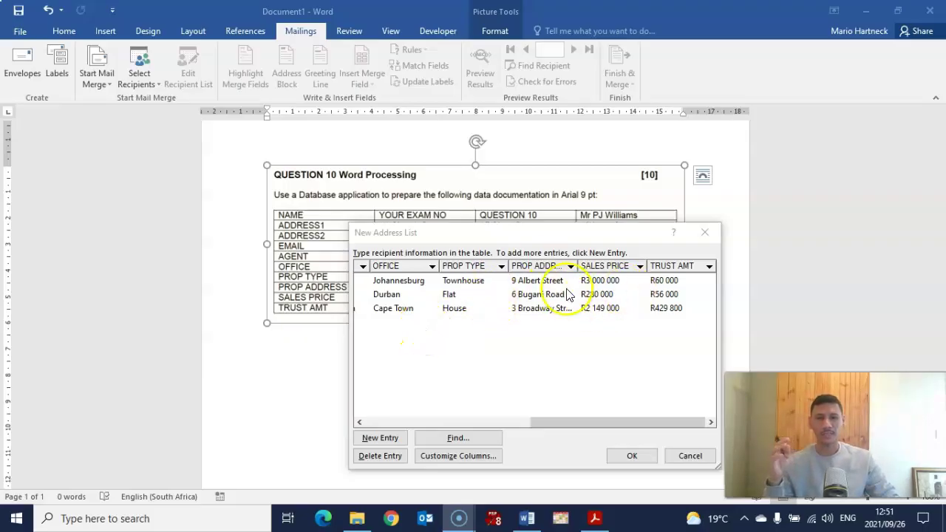
Check all columns through TRUST AMT and confirm the new address list for saving.
{"action": "left_click_drag", "start_coordinate": [575, 421], "coordinate": [431, 418]}
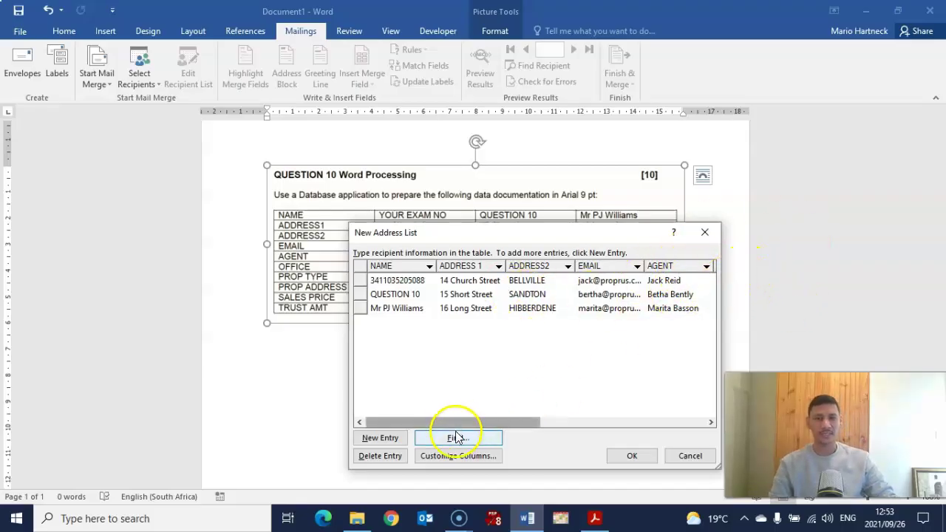
{"action": "left_click_drag", "start_coordinate": [455, 420], "coordinate": [629, 414]}
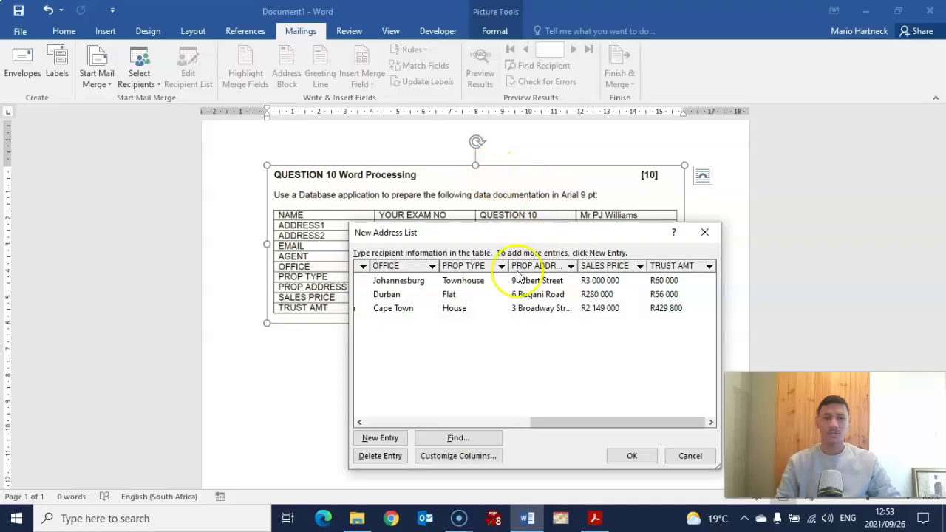
{"action": "left_click", "coordinate": [631, 457]}
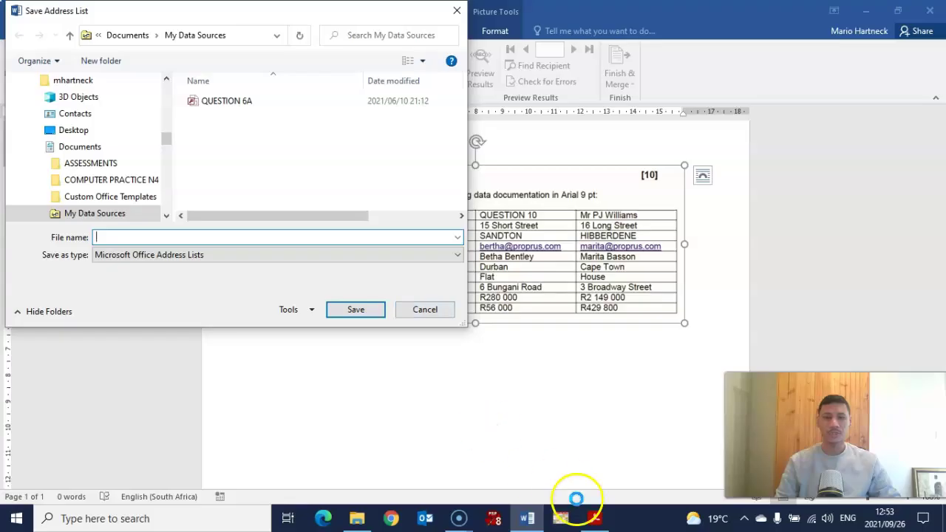
Check the required name on the question paper, then name the list QUESTION 10A on the Desktop.
{"action": "left_click", "coordinate": [594, 518]}
{"action": "scroll", "coordinate": [302, 300], "scroll_direction": "down", "scroll_amount": 5}
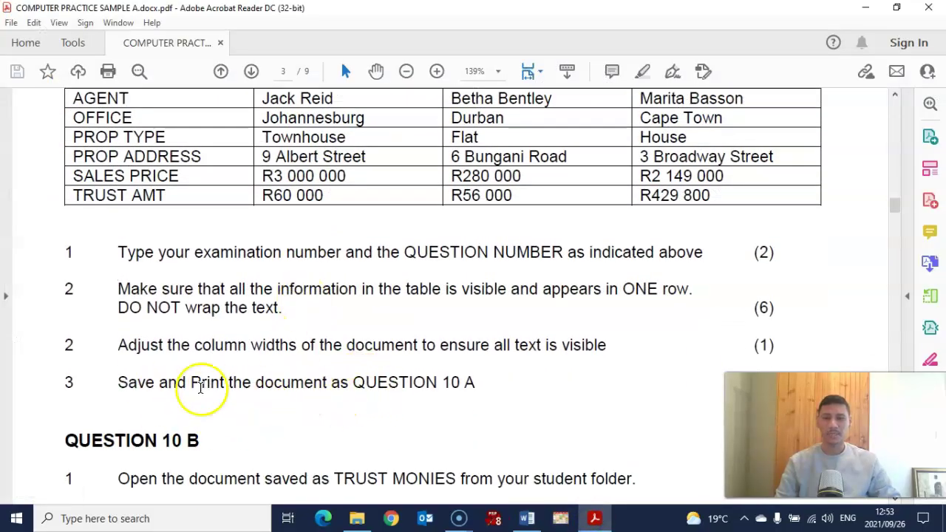
{"action": "left_click_drag", "start_coordinate": [352, 382], "coordinate": [498, 382]}
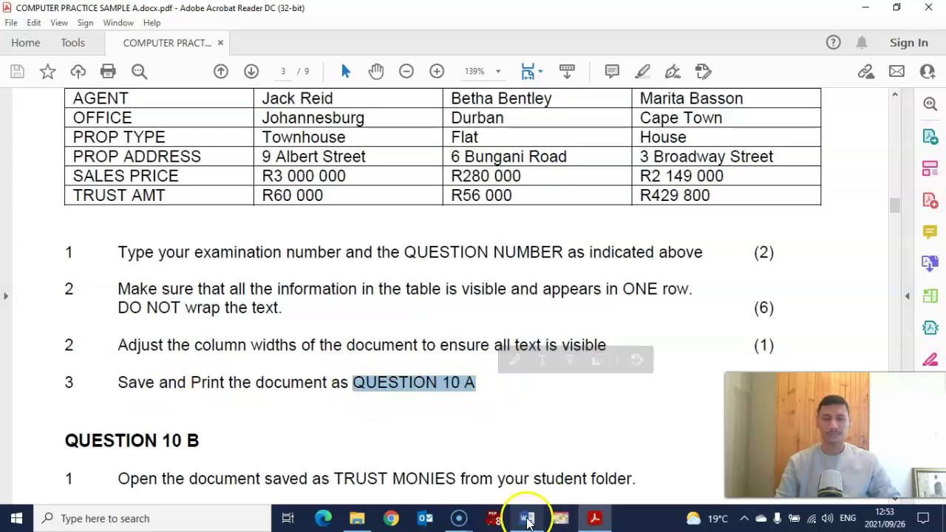
{"action": "left_click", "coordinate": [526, 519]}
{"action": "left_click", "coordinate": [104, 235]}
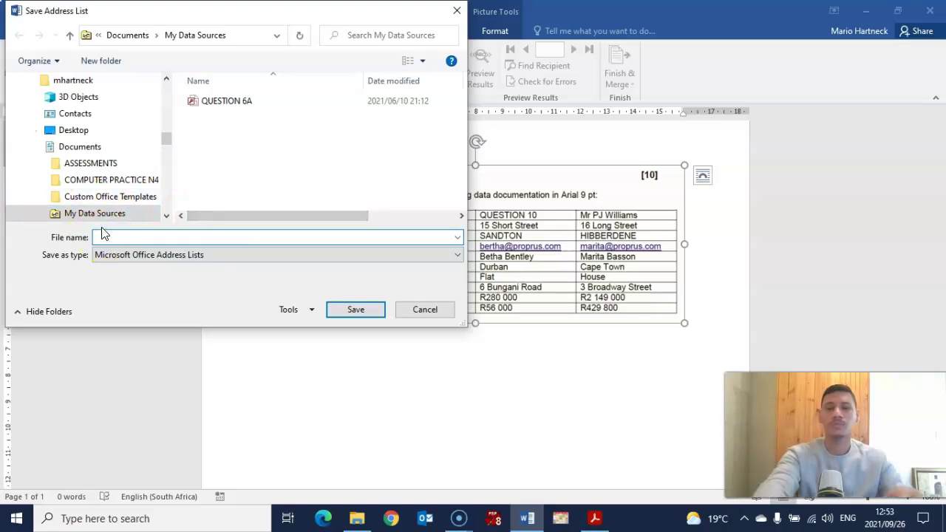
{"action": "type", "text": "QUESTION "}
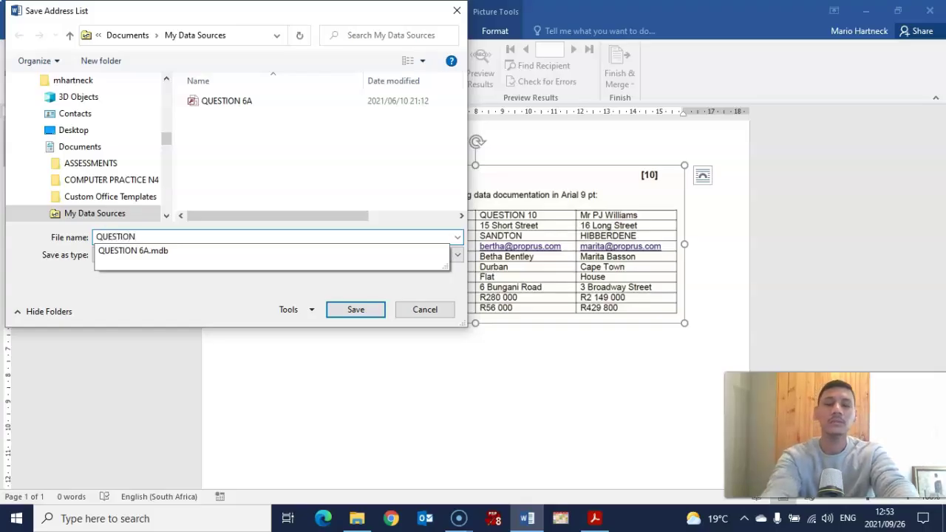
{"action": "type", "text": "10A"}
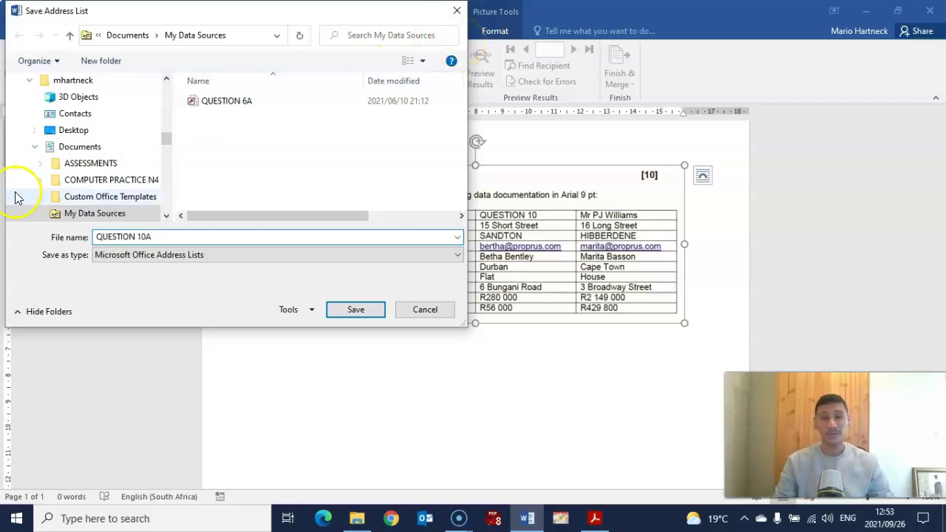
{"action": "left_click", "coordinate": [74, 133]}
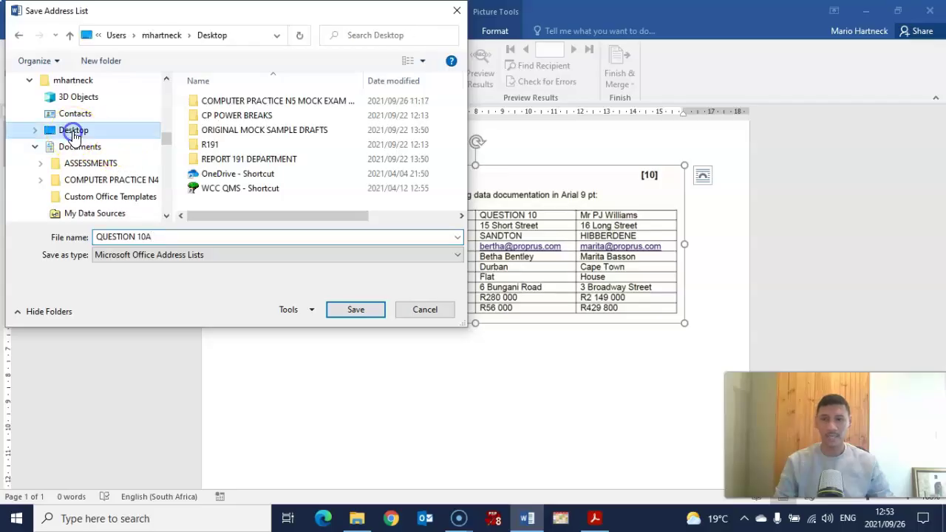
Save the QUESTION 10A address list and delete the pasted Question 10 table picture.
{"action": "left_click", "coordinate": [341, 308]}
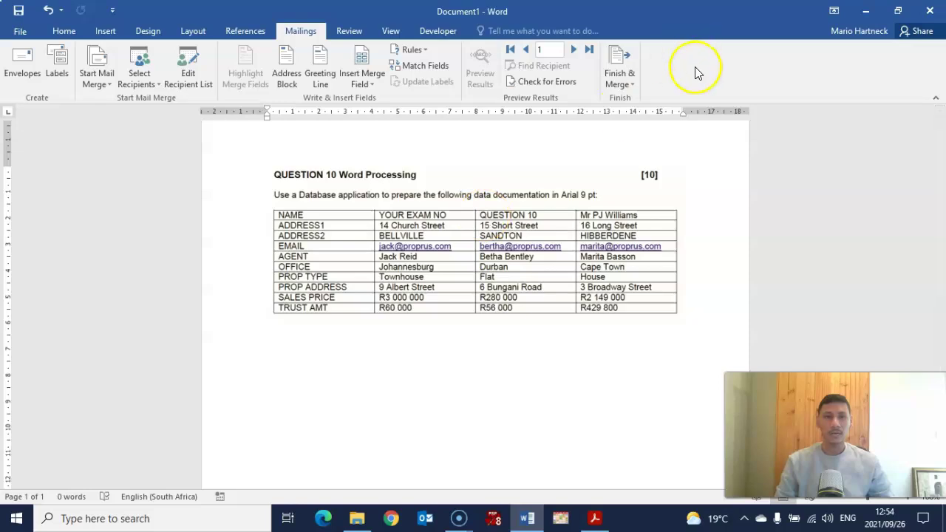
{"action": "left_click", "coordinate": [610, 220]}
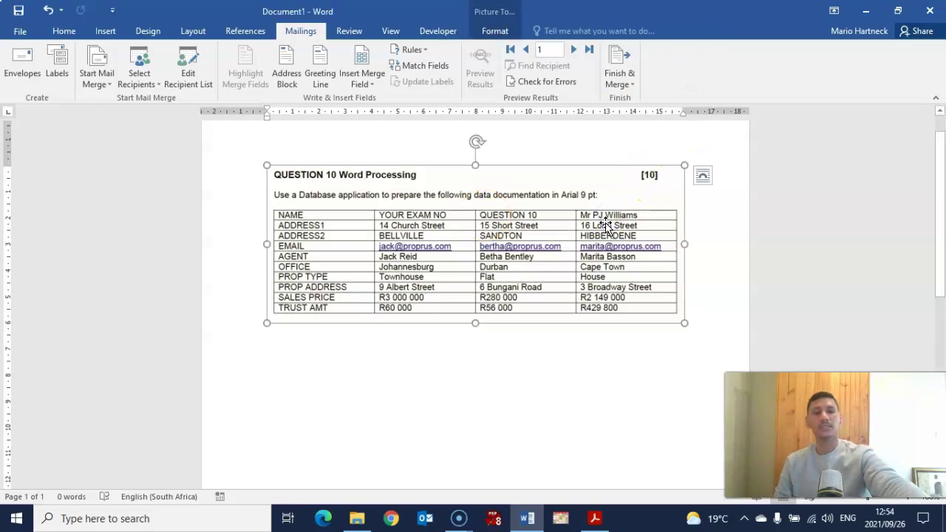
{"action": "key", "text": "Delete"}
{"action": "left_click_drag", "start_coordinate": [600, 221], "coordinate": [380, 258]}
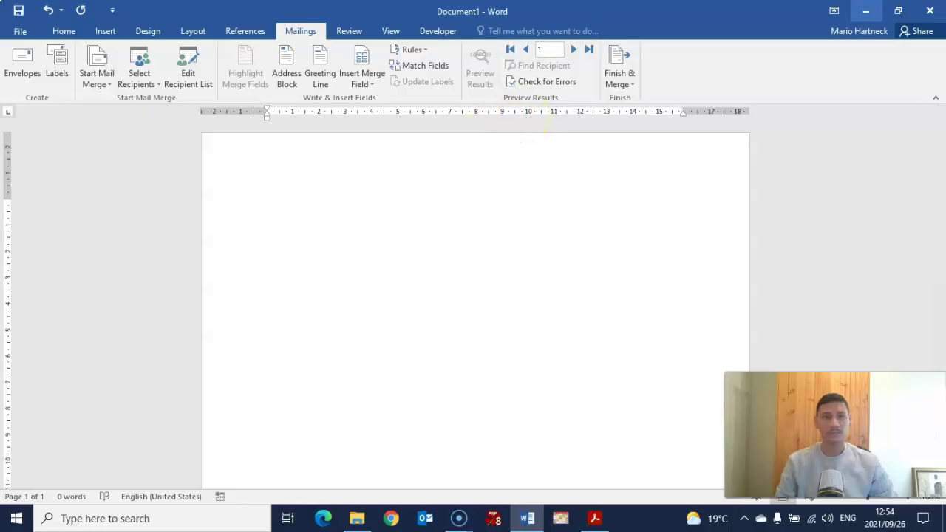
Minimize Word and Acrobat Reader and close File Explorer to reveal the desktop.
{"action": "left_click", "coordinate": [869, 13]}
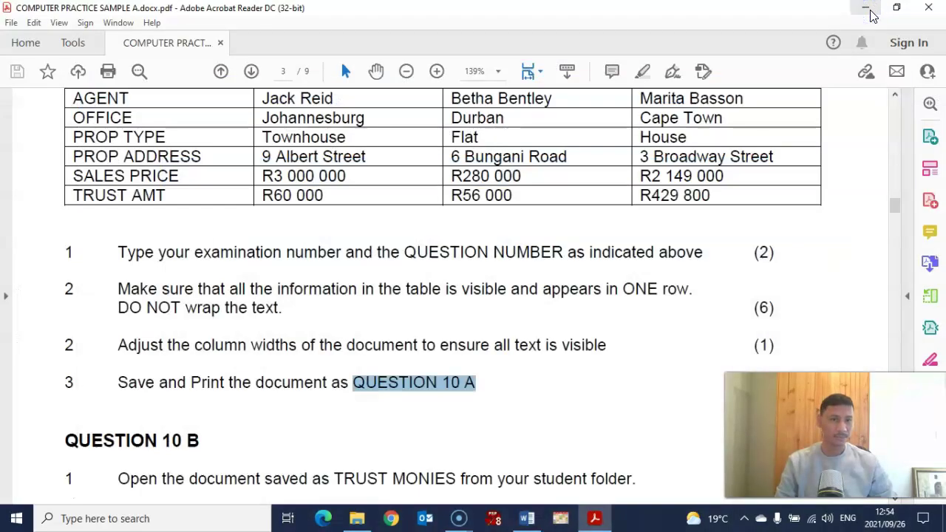
{"action": "left_click", "coordinate": [866, 10]}
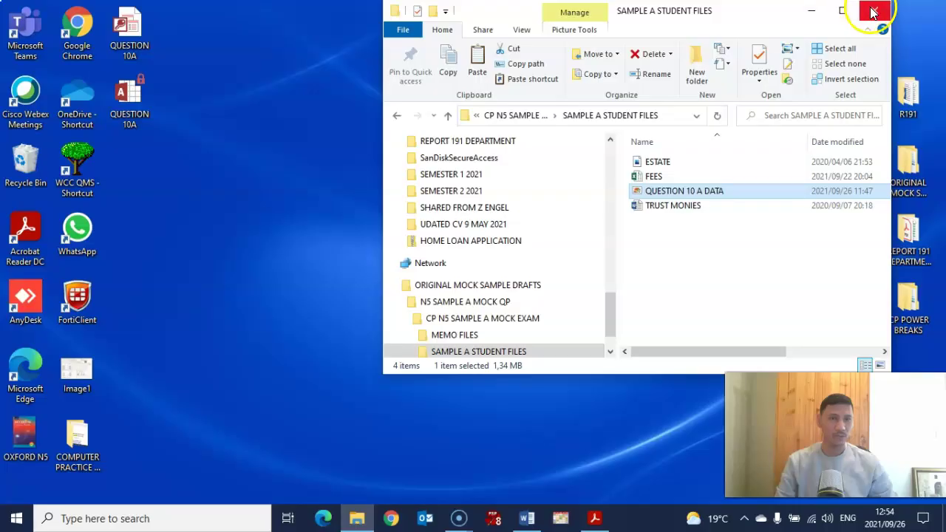
{"action": "left_click", "coordinate": [874, 11]}
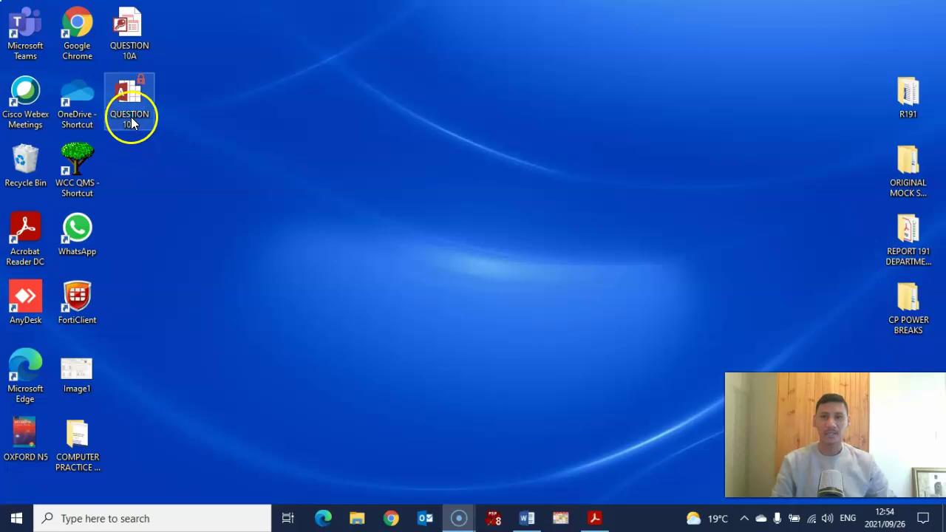
Inspect the two QUESTION 10A desktop files, identifying the 64-byte record-locking file.
{"action": "double_click", "coordinate": [128, 33]}
{"action": "left_click", "coordinate": [118, 37], "text": "ctrl"}
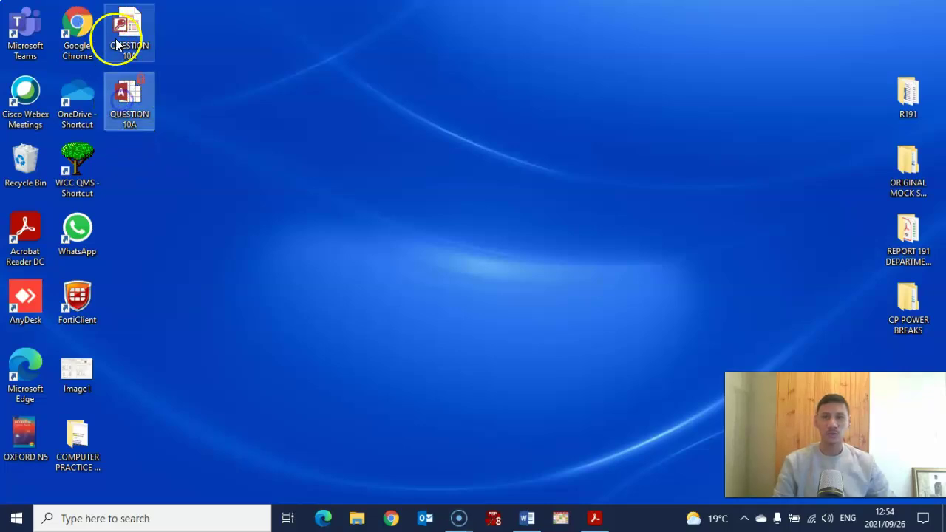
{"action": "left_click", "coordinate": [129, 93]}
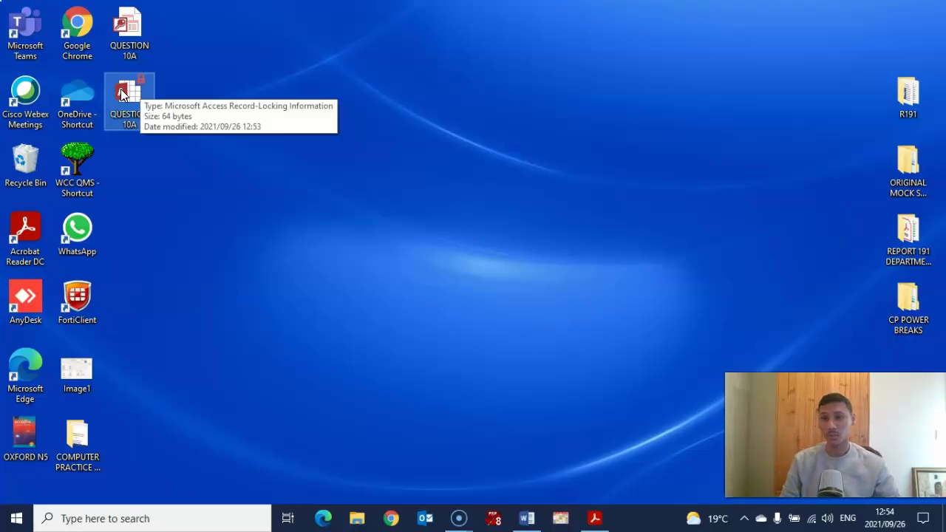
{"action": "left_click", "coordinate": [131, 30], "text": "ctrl"}
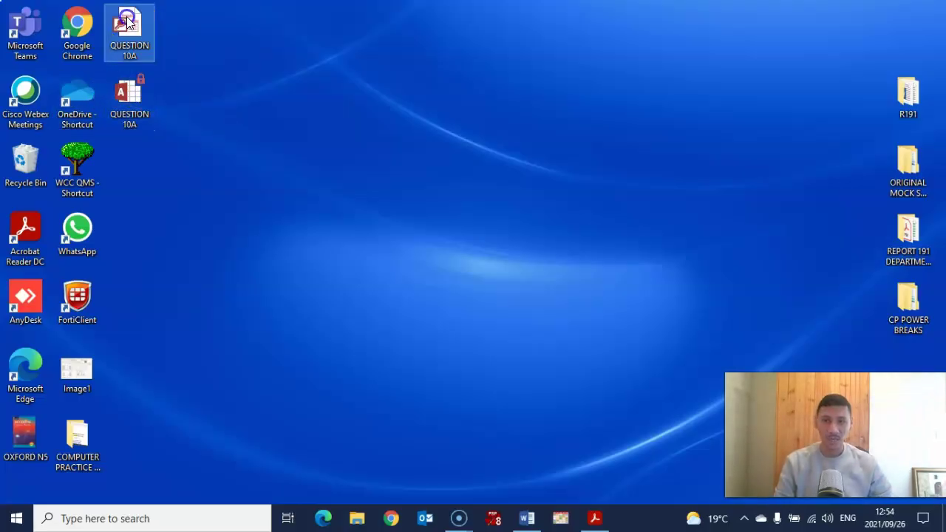
{"action": "left_click", "coordinate": [127, 25]}
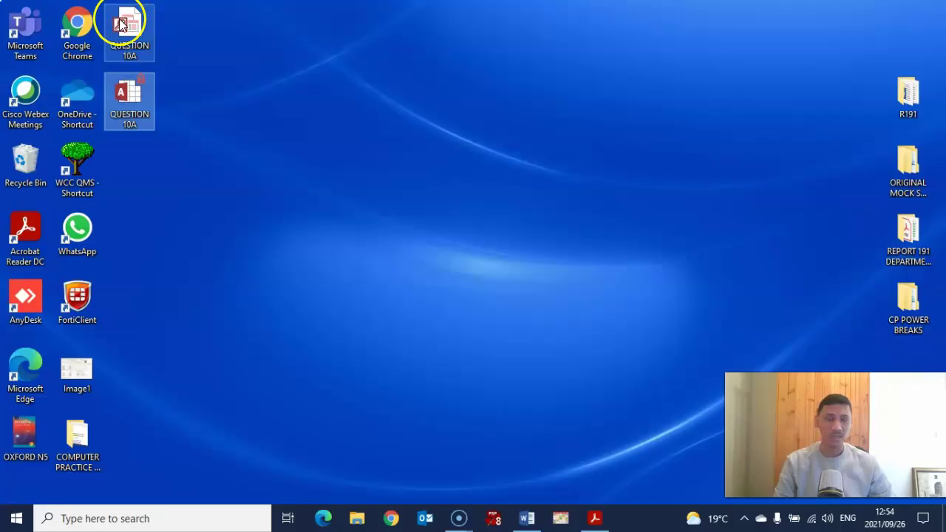
Open the QUESTION 10A database, enable content, and show the Office_Address_List datasheet maximized.
{"action": "left_click", "coordinate": [145, 31]}
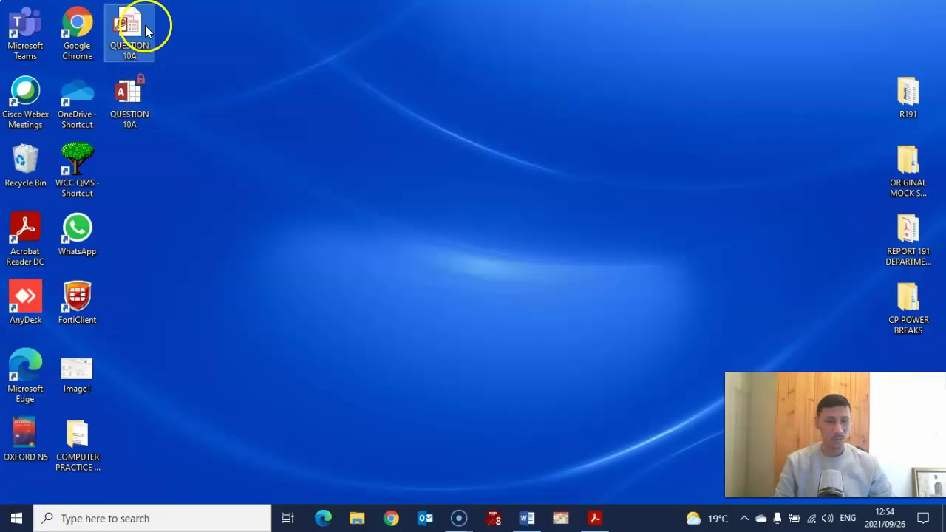
{"action": "double_click", "coordinate": [145, 31]}
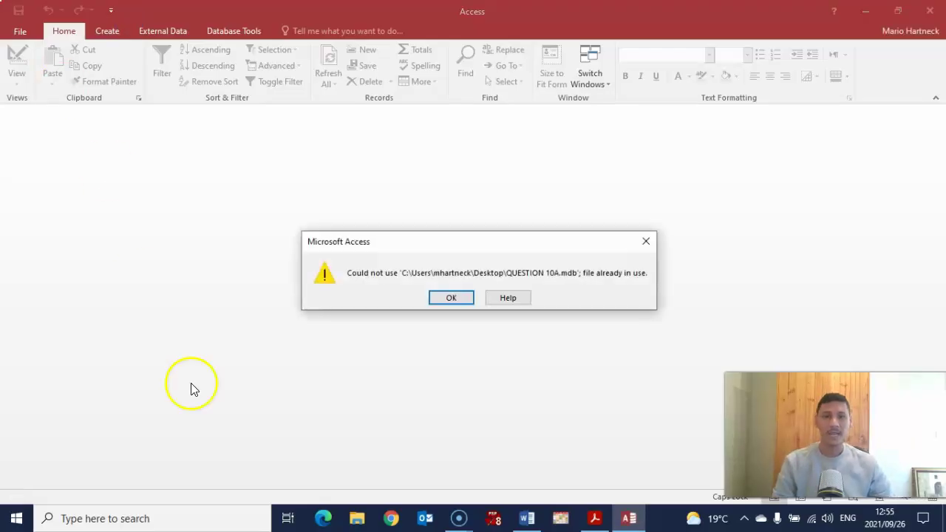
{"action": "left_click", "coordinate": [447, 297]}
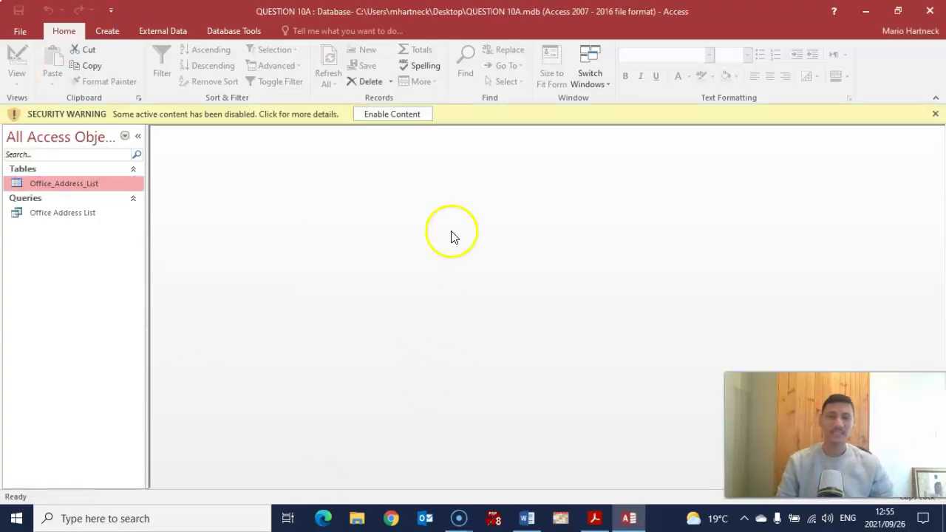
{"action": "left_click", "coordinate": [391, 114]}
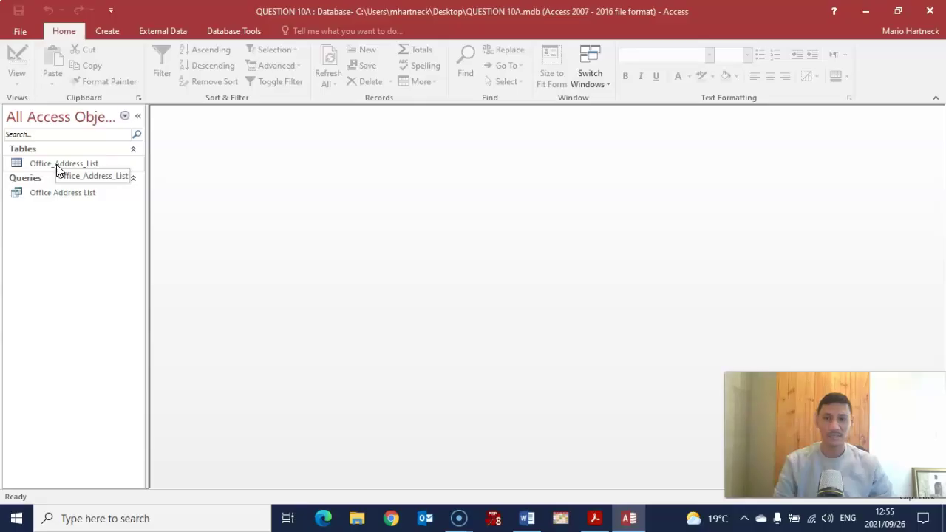
{"action": "double_click", "coordinate": [56, 164]}
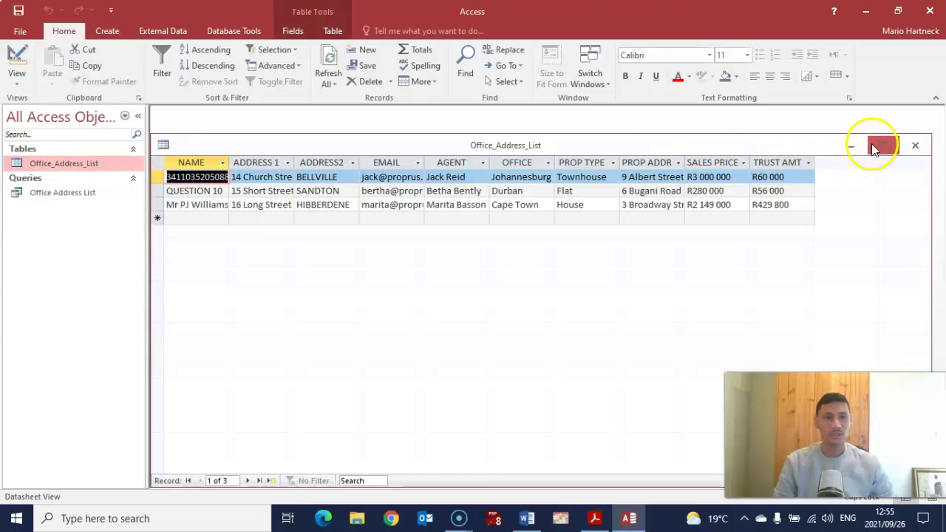
{"action": "left_click", "coordinate": [881, 146]}
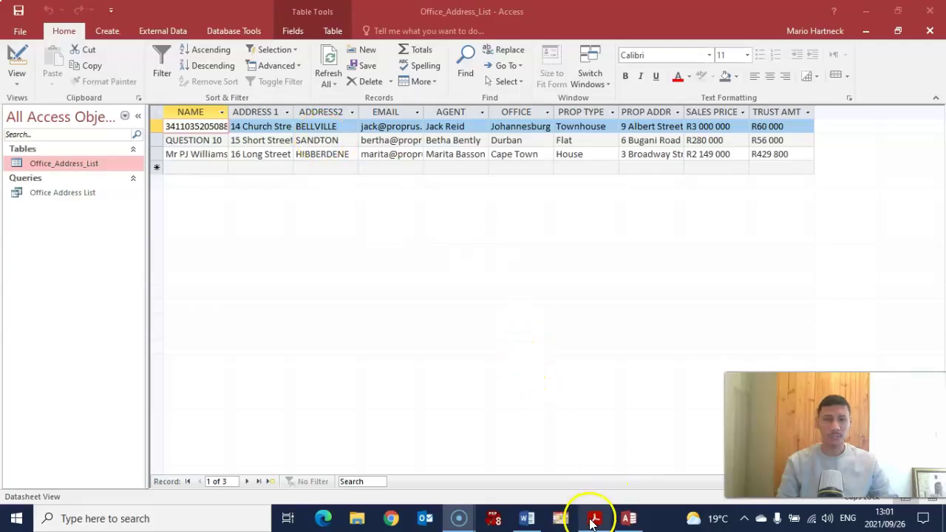
Confirm on the question paper that the table must be in Arial 9 pt, then return to Access.
{"action": "left_click", "coordinate": [593, 519]}
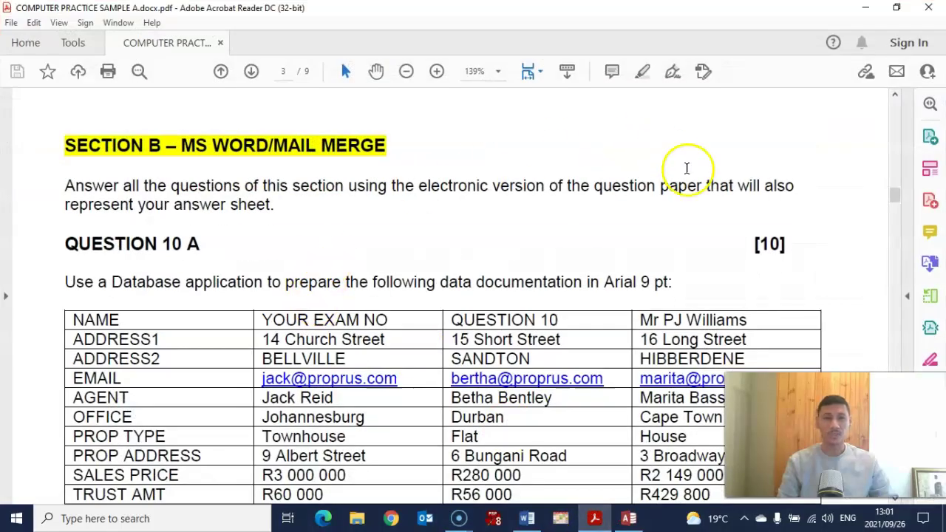
{"action": "left_click_drag", "start_coordinate": [603, 282], "coordinate": [675, 278]}
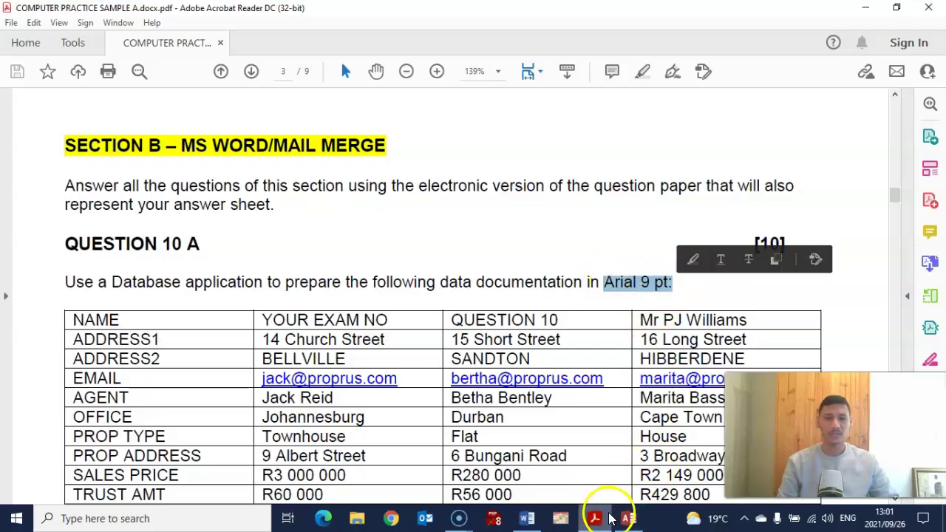
{"action": "left_click", "coordinate": [628, 519]}
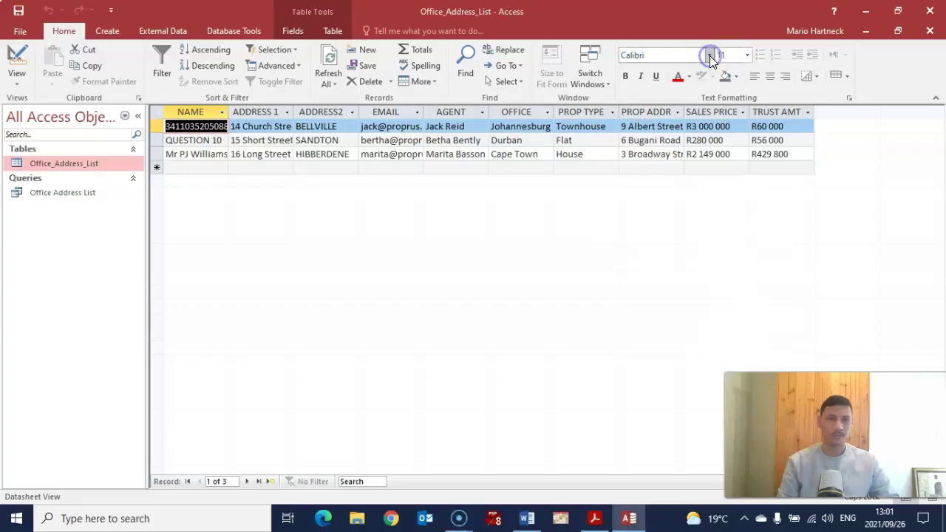
Set the whole Office_Address_List datasheet font to Arial, size 9.
{"action": "left_click", "coordinate": [663, 56]}
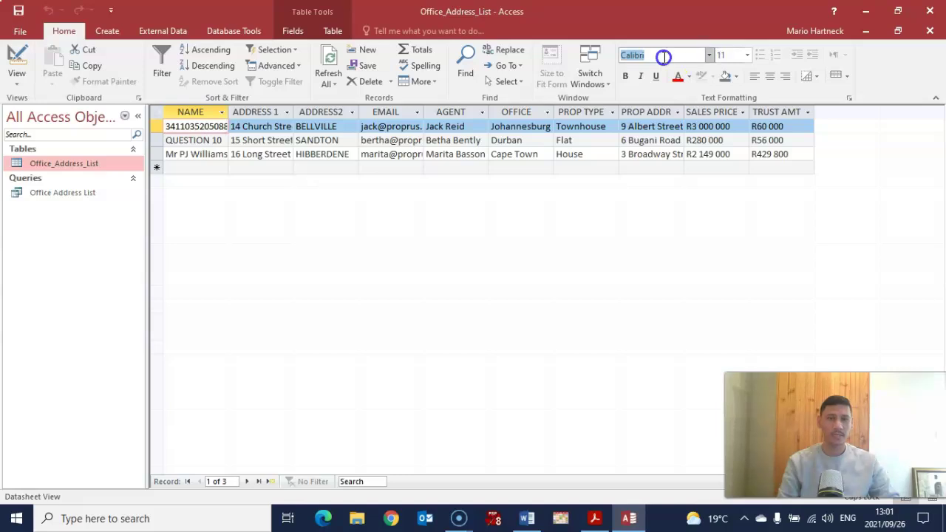
{"action": "key", "text": "BackSpace"}
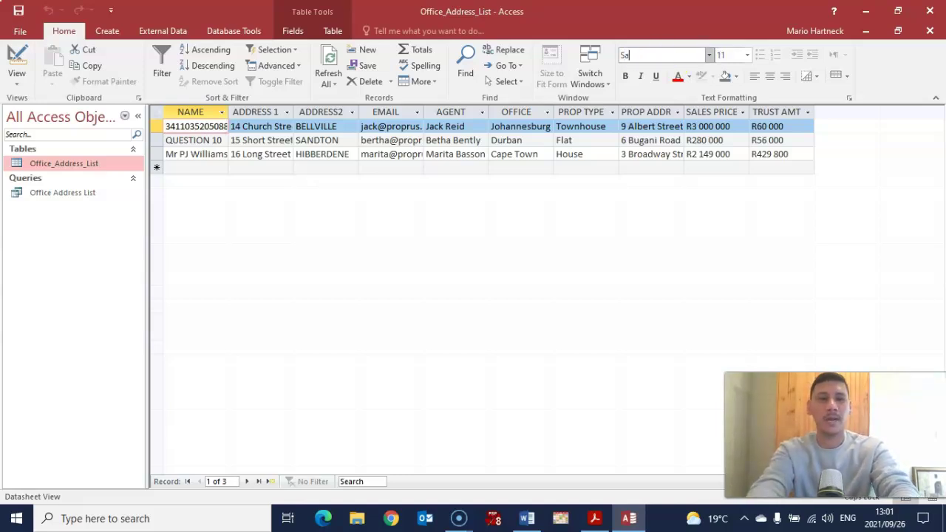
{"action": "key", "text": "BackSpace"}
{"action": "key", "text": "BackSpace"}
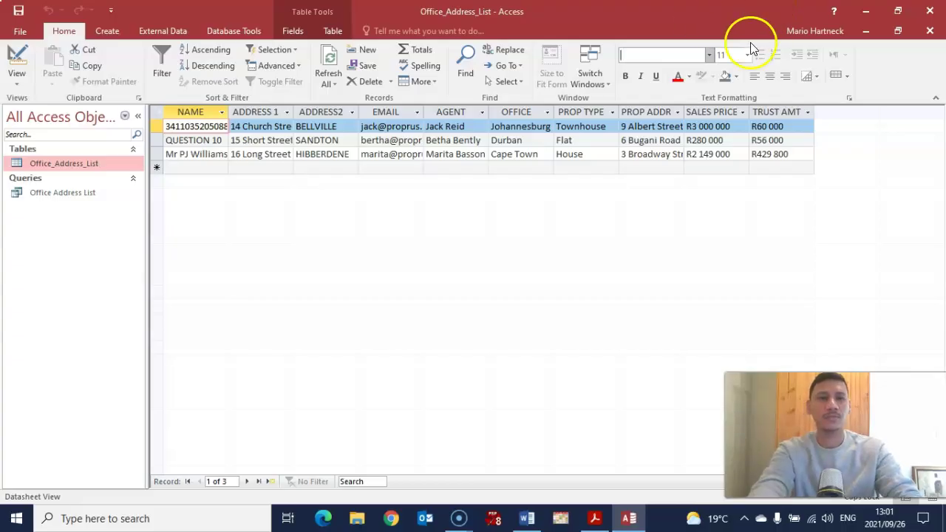
{"action": "type", "text": "Arial"}
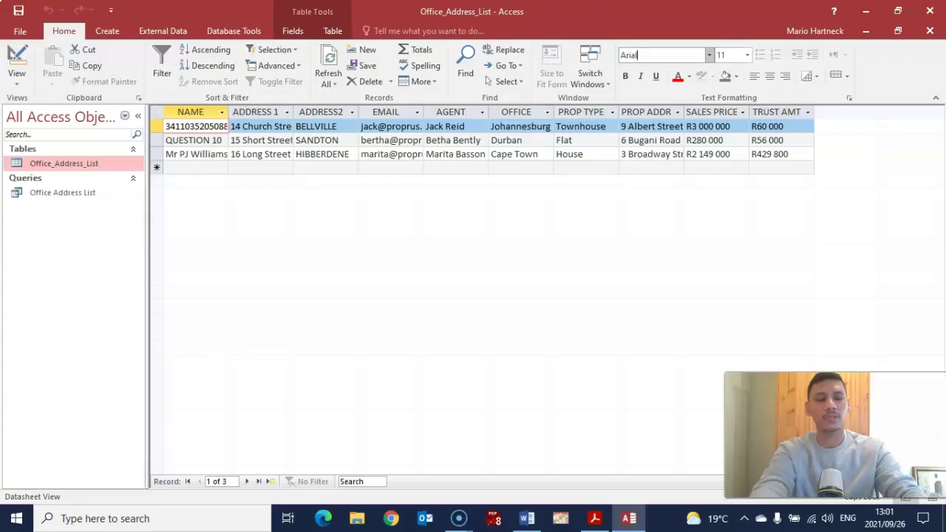
{"action": "key", "text": "Return"}
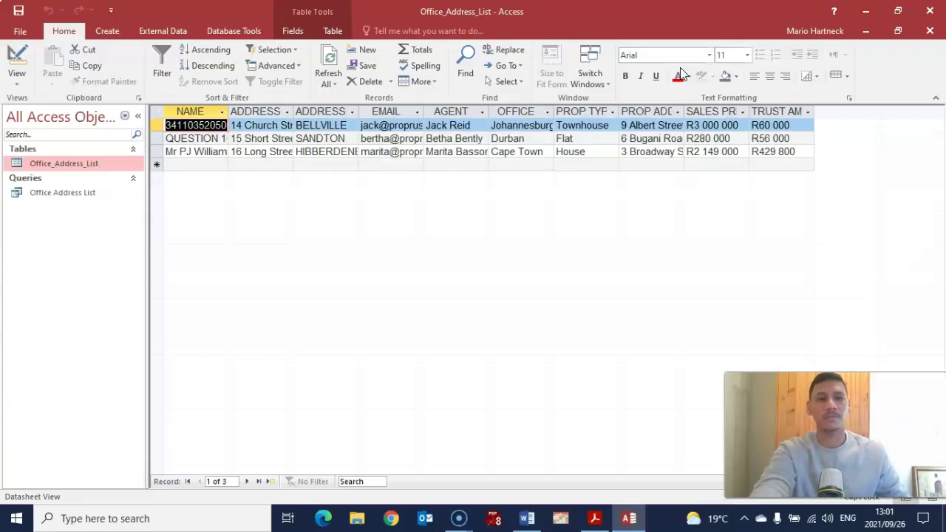
{"action": "left_click", "coordinate": [729, 55]}
{"action": "key", "text": "BackSpace"}
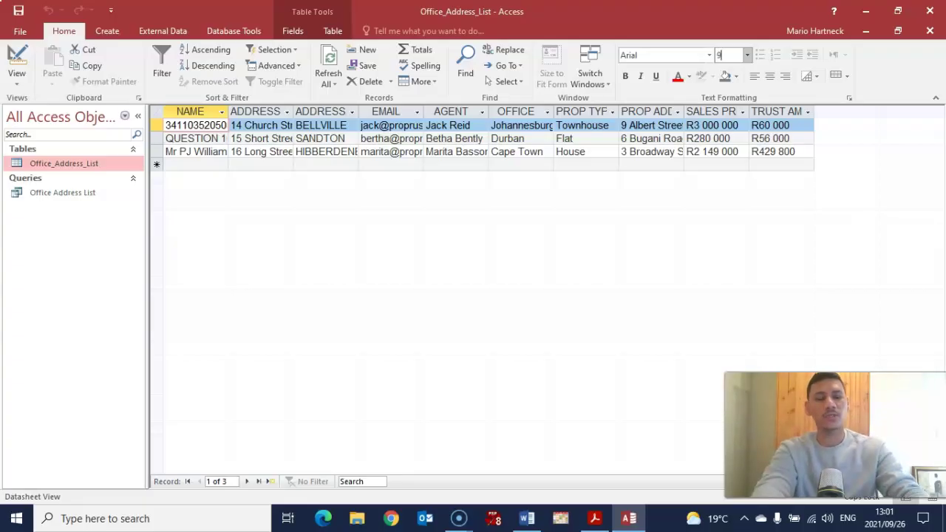
{"action": "type", "text": "9"}
{"action": "key", "text": "Return"}
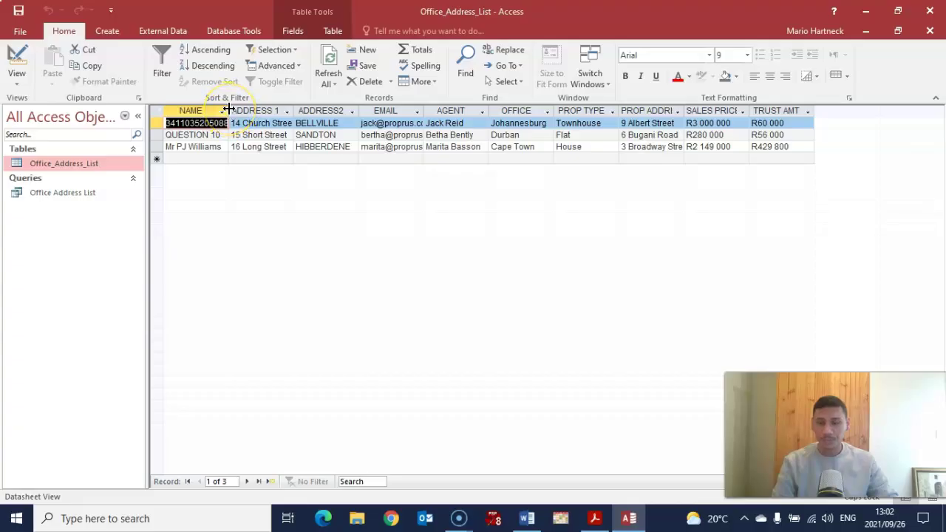
Autofit the NAME through SALES PRICE columns so PROP ADDRESS, SALES PRICE and TRUST AMT show fully.
{"action": "left_click_drag", "start_coordinate": [229, 111], "coordinate": [234, 110]}
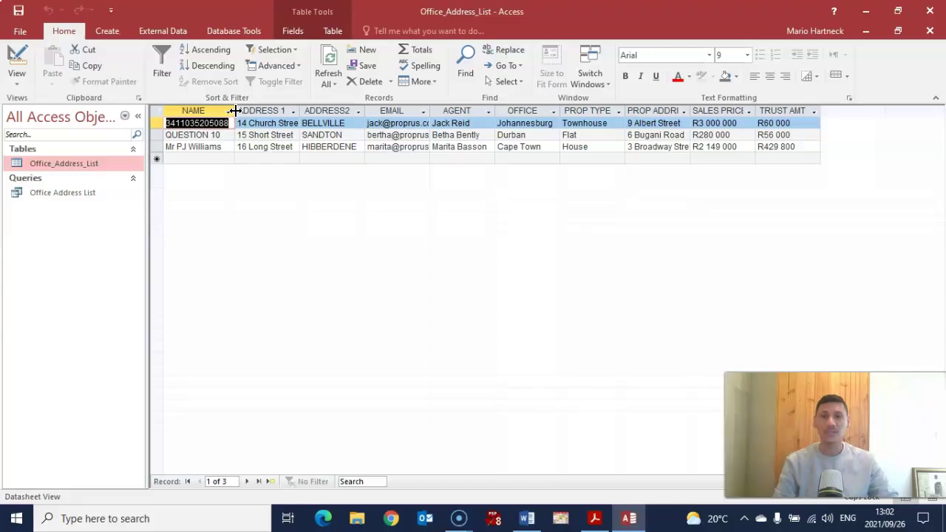
{"action": "left_click", "coordinate": [295, 111]}
{"action": "left_click", "coordinate": [239, 200]}
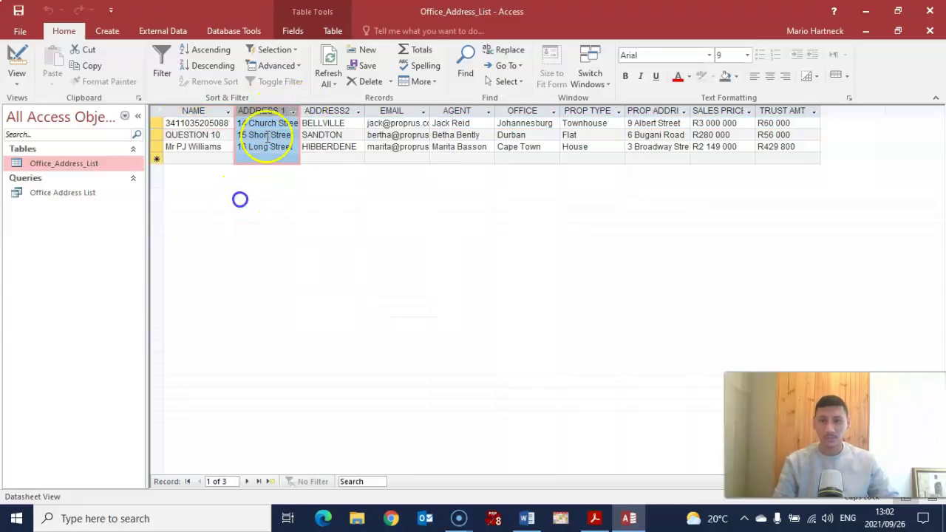
{"action": "double_click", "coordinate": [299, 111]}
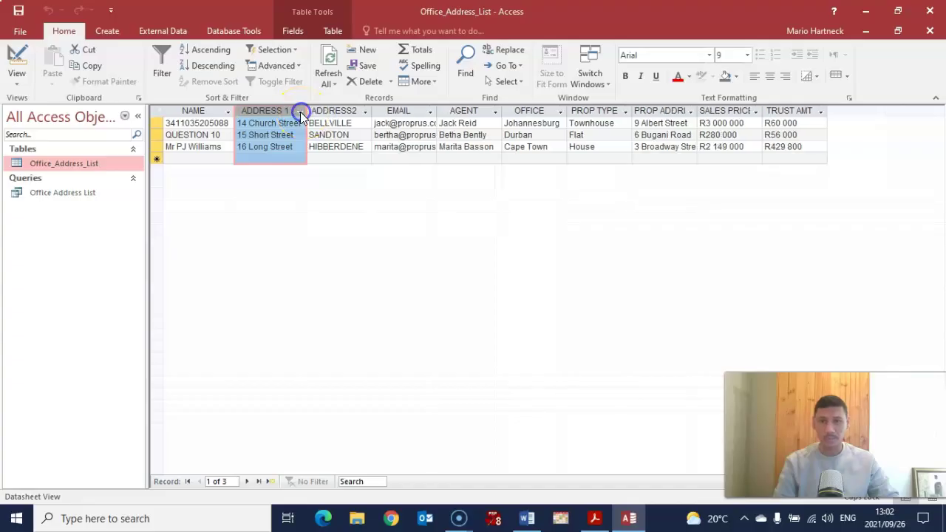
{"action": "double_click", "coordinate": [371, 107]}
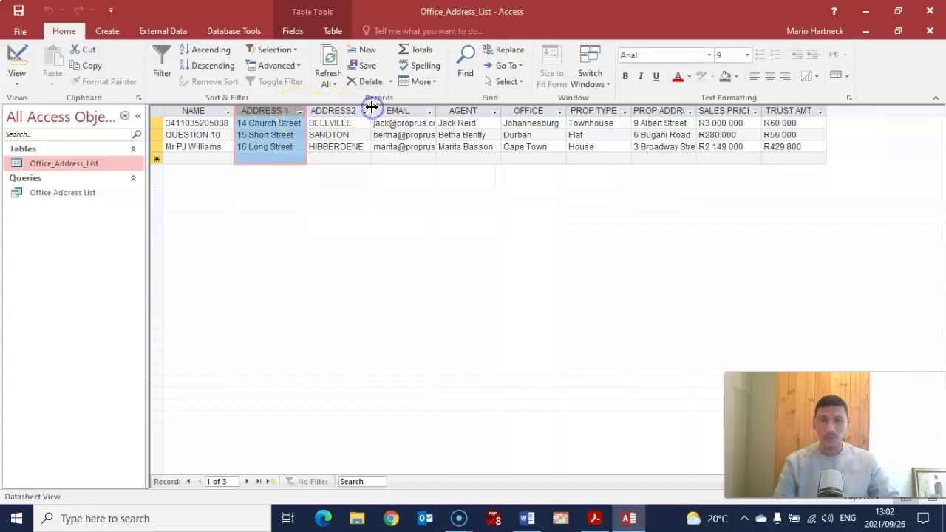
{"action": "double_click", "coordinate": [436, 111]}
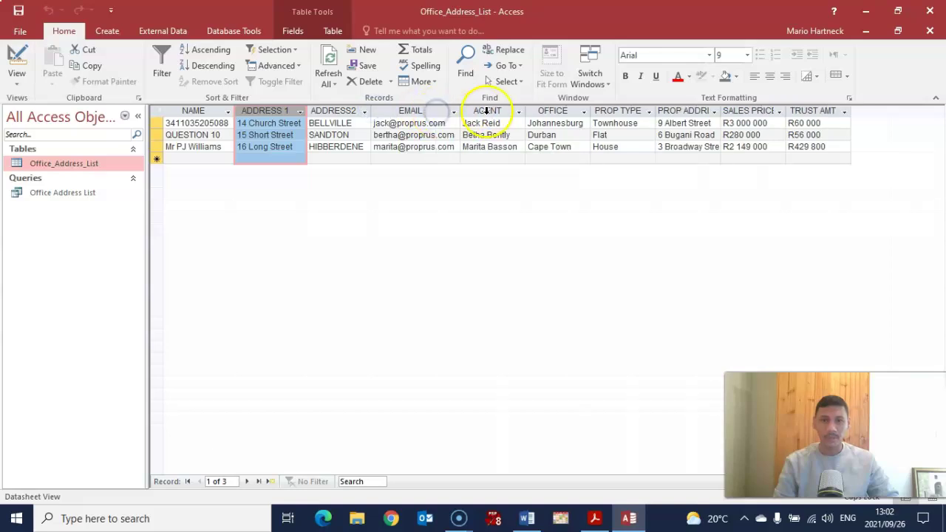
{"action": "double_click", "coordinate": [524, 110]}
{"action": "double_click", "coordinate": [587, 111]}
{"action": "double_click", "coordinate": [653, 109]}
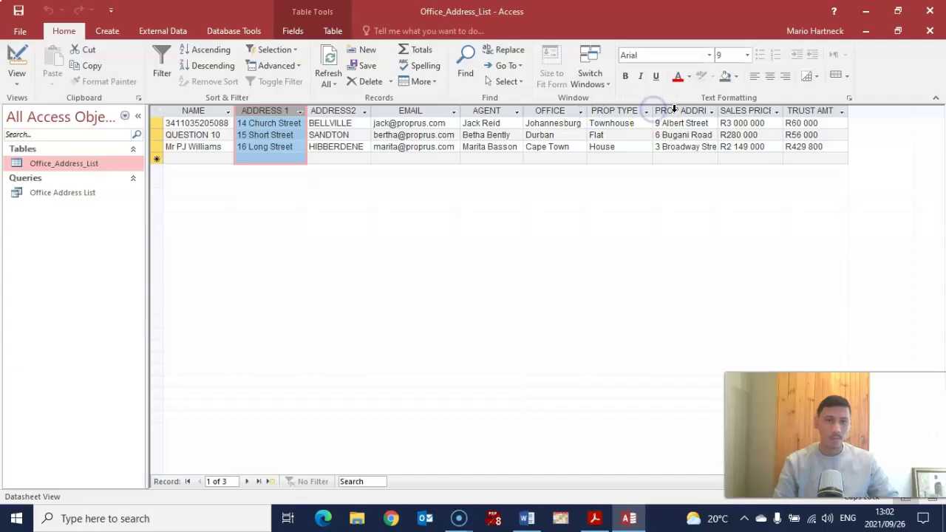
{"action": "double_click", "coordinate": [718, 109]}
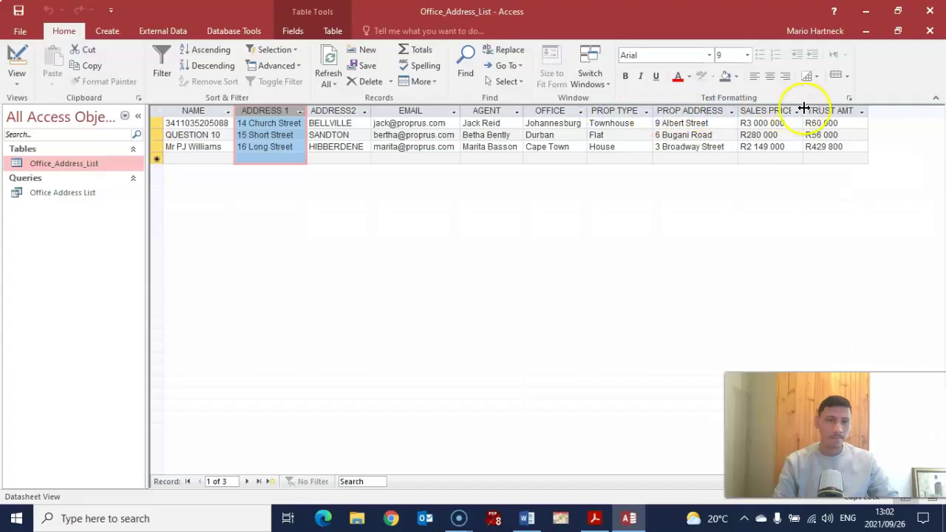
{"action": "double_click", "coordinate": [804, 111]}
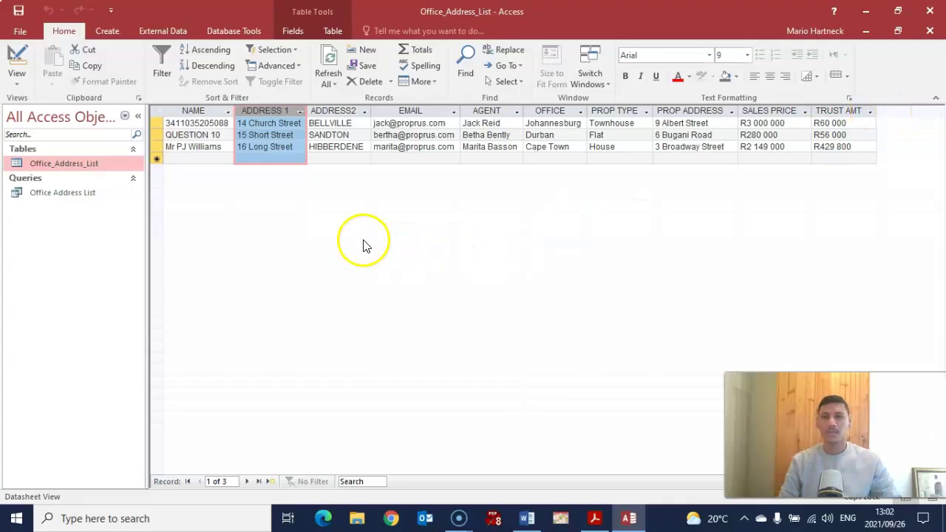
Open the print preview of Office_Address_List and look over both pages.
{"action": "left_click", "coordinate": [20, 31]}
{"action": "left_click", "coordinate": [26, 197]}
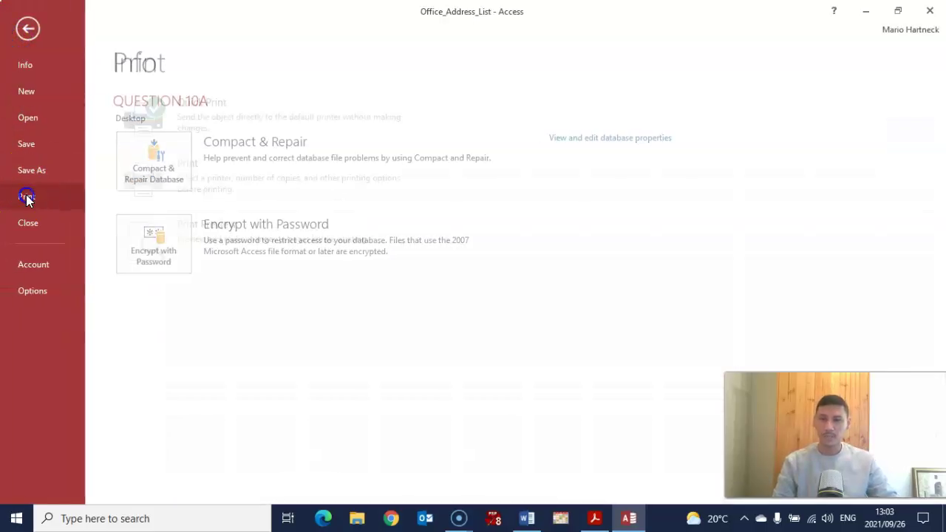
{"action": "left_click", "coordinate": [199, 236]}
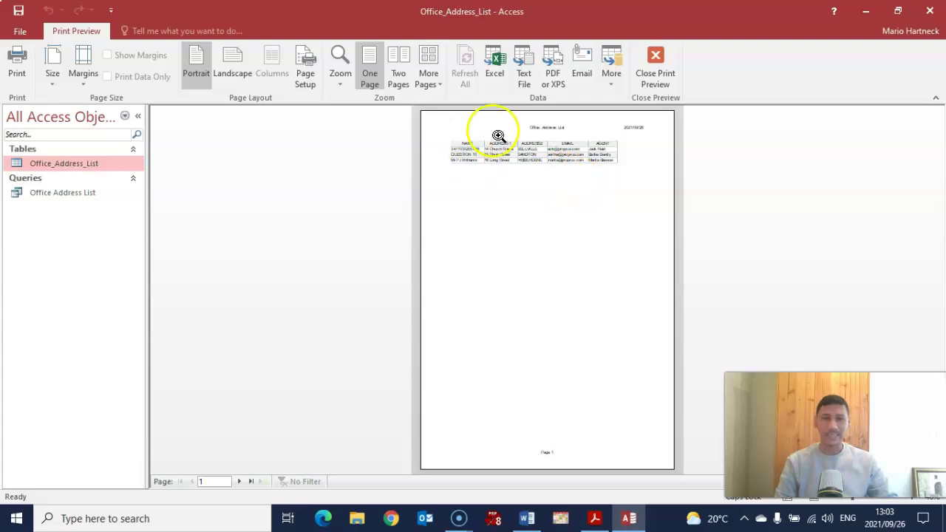
{"action": "left_click", "coordinate": [240, 482]}
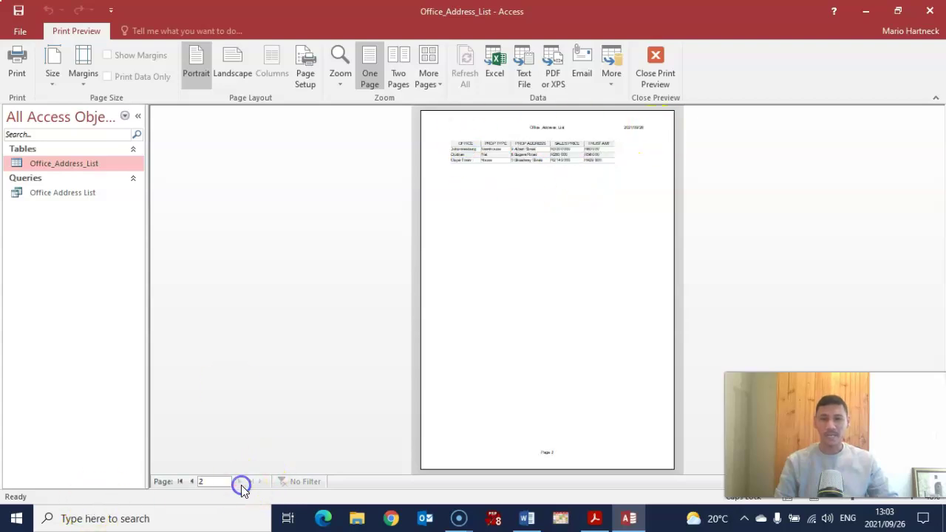
{"action": "left_click", "coordinate": [192, 481]}
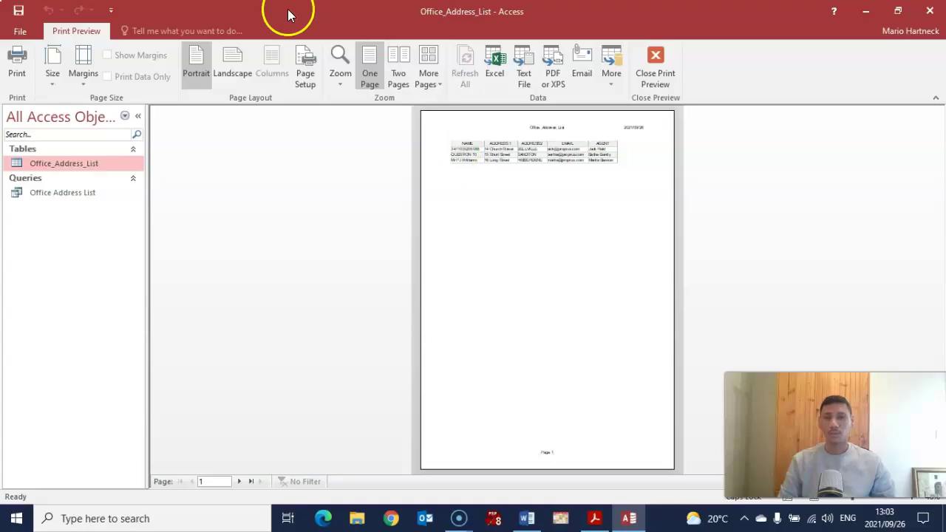
Switch the preview to landscape and review both resulting pages.
{"action": "left_click", "coordinate": [225, 64]}
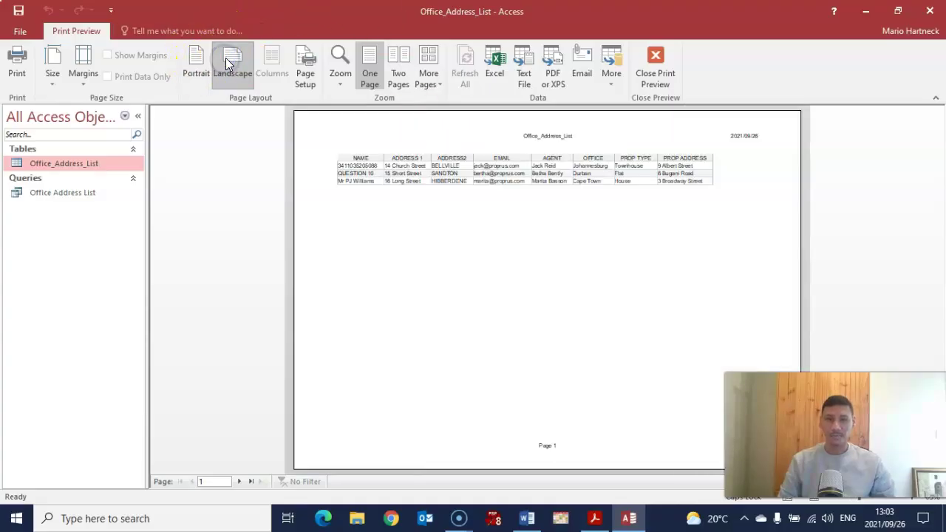
{"action": "left_click", "coordinate": [238, 481]}
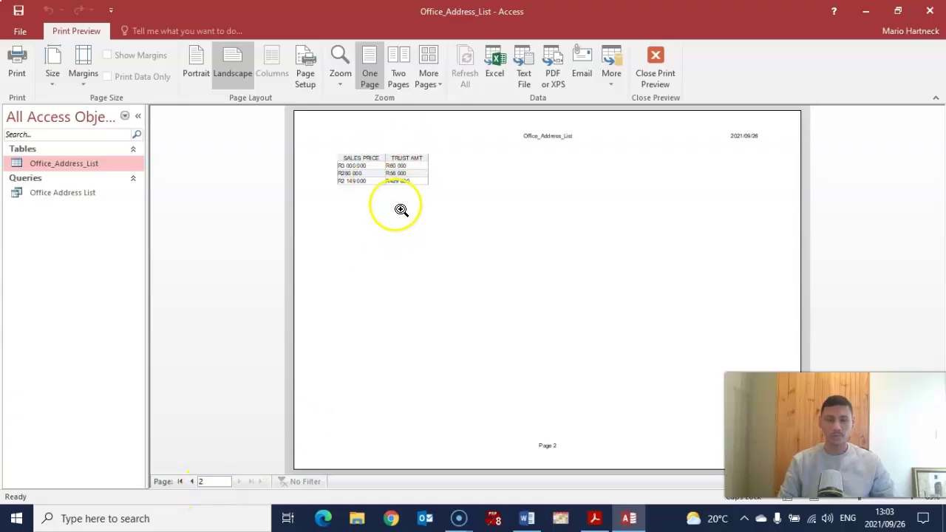
{"action": "left_click", "coordinate": [193, 482]}
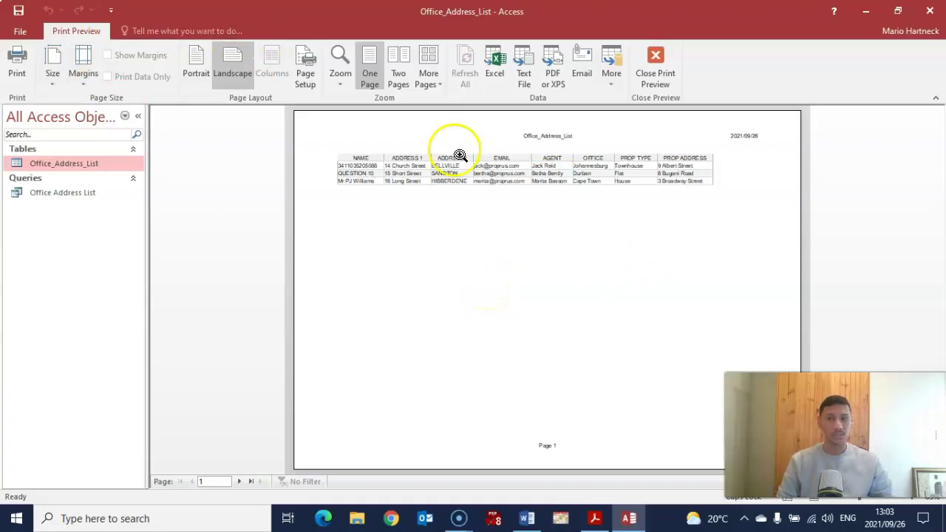
{"action": "left_click", "coordinate": [82, 79]}
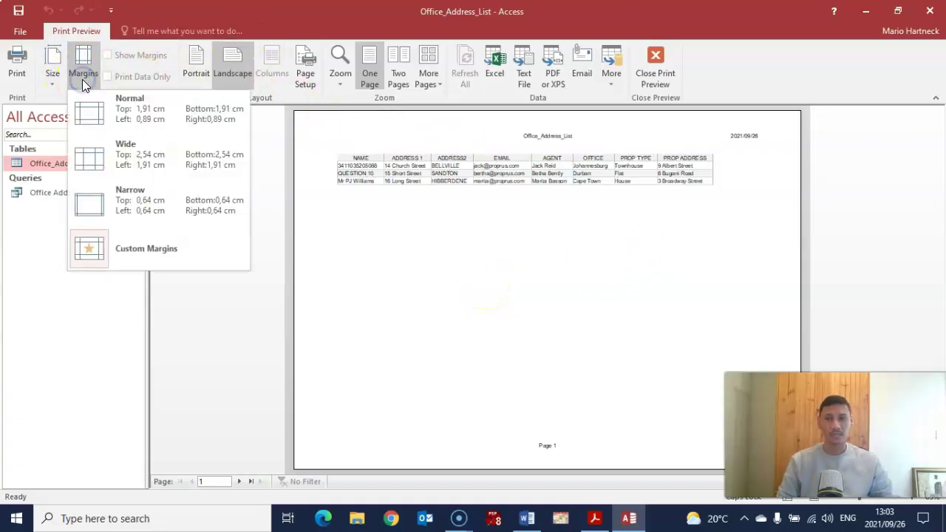
Apply Narrow margins to the landscape preview, then check the Print dialog and cancel without printing.
{"action": "left_click", "coordinate": [144, 209]}
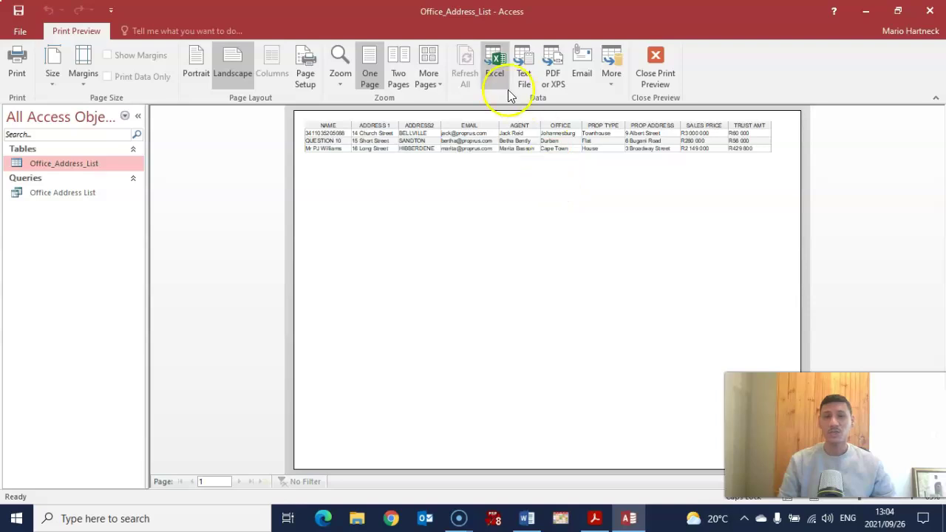
{"action": "left_click", "coordinate": [16, 65]}
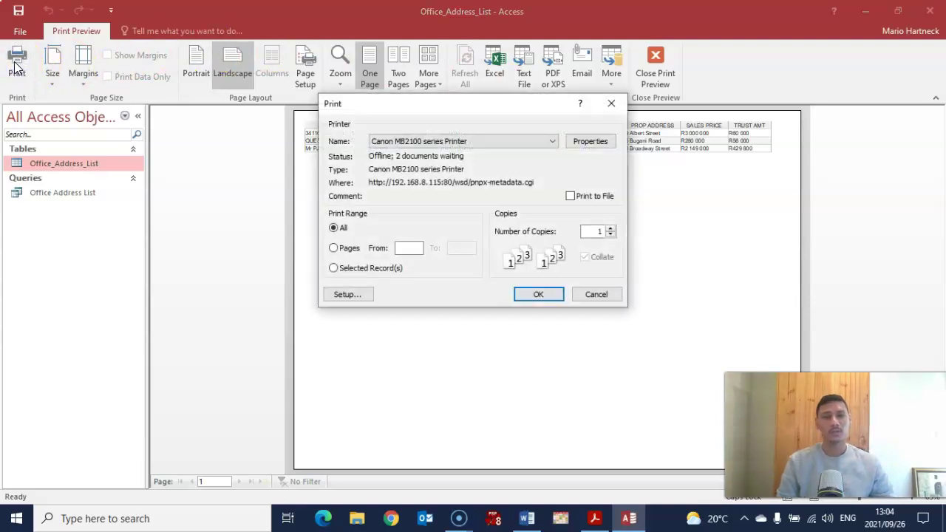
{"action": "left_click", "coordinate": [603, 295]}
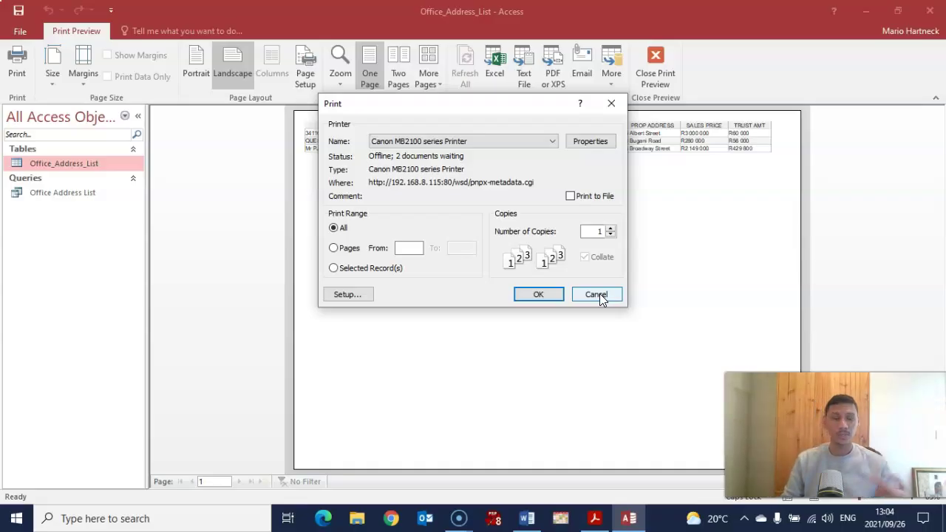
{"action": "left_click", "coordinate": [599, 294]}
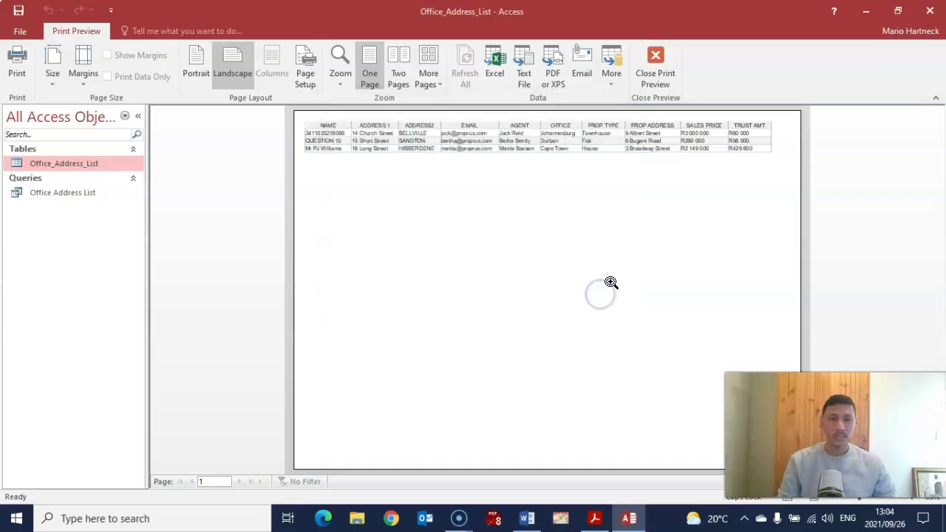